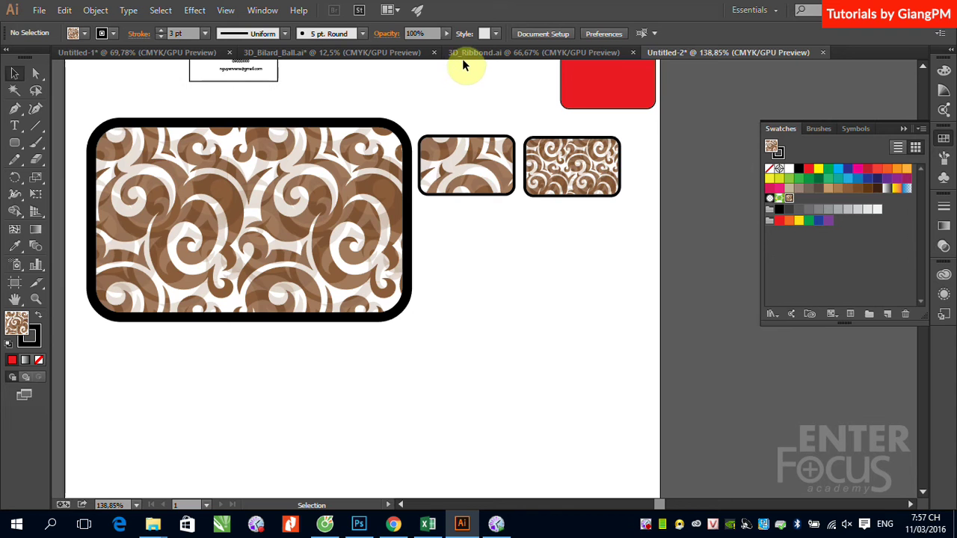
# - Compare the 3D_Ribbond.ai and 3D_Bilard_Ball.ai documents, fitting the billiard ball artboard to the window
pyautogui.click(468, 54)
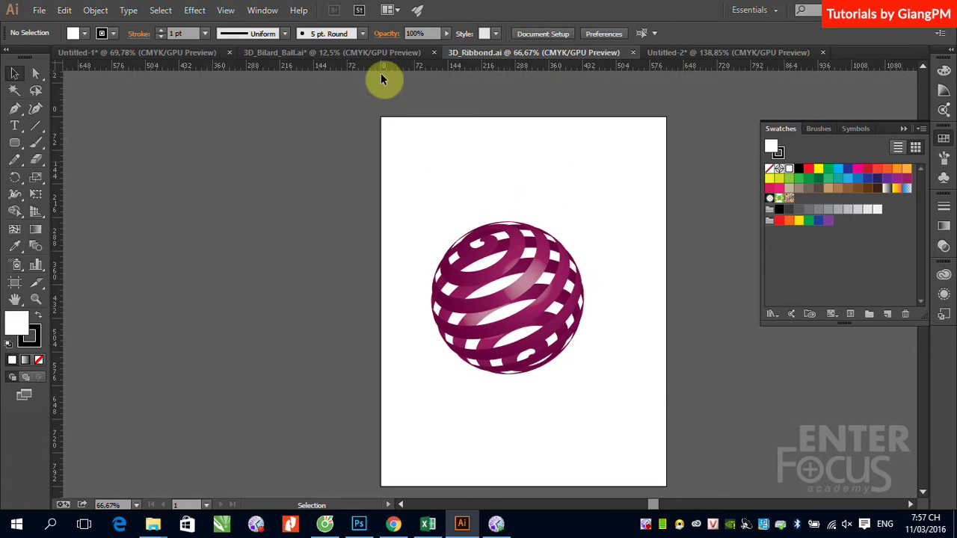
pyautogui.click(351, 52)
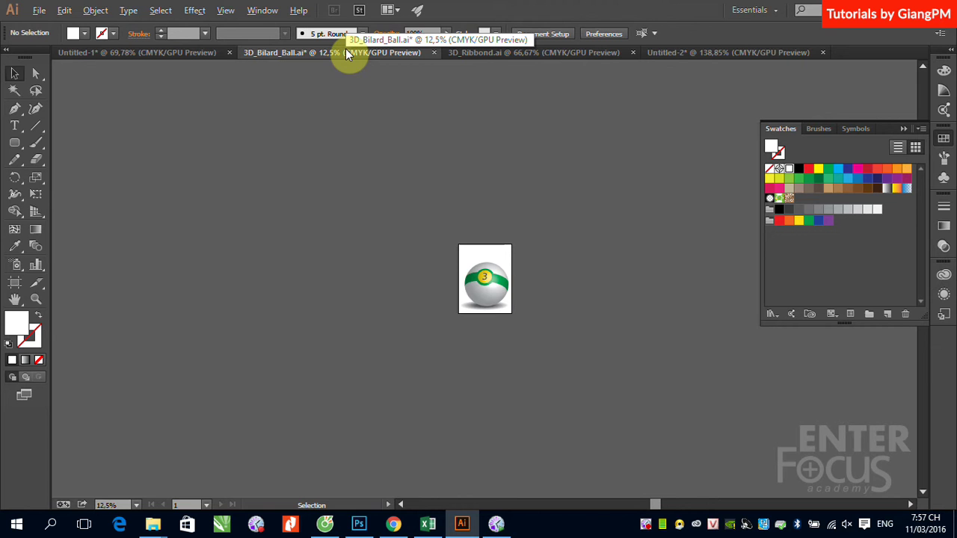
pyautogui.hotkey('ctrl', '0')
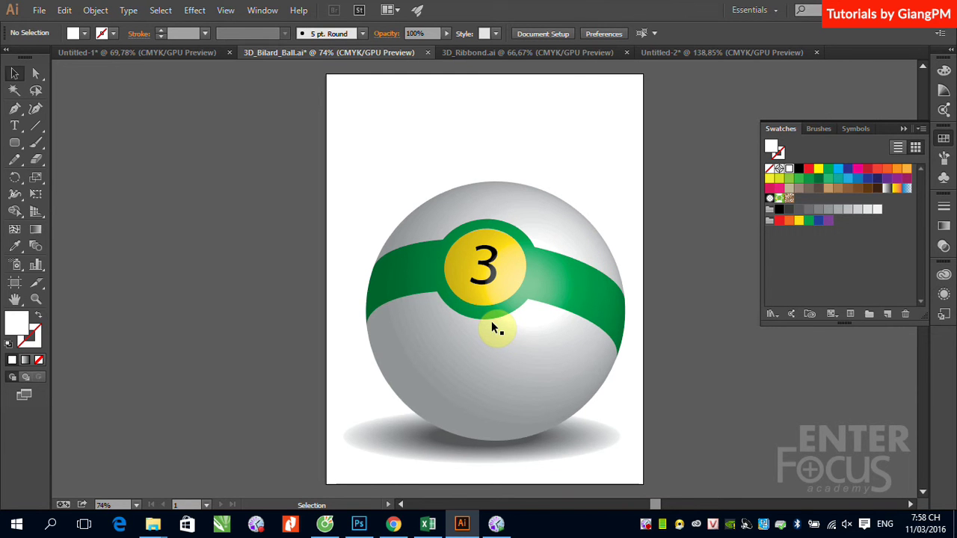
pyautogui.click(518, 52)
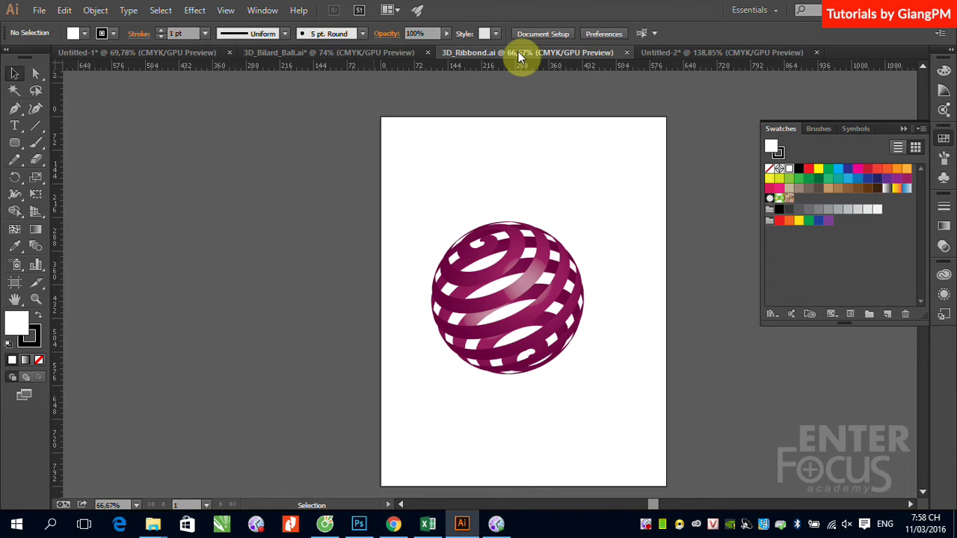
pyautogui.click(329, 53)
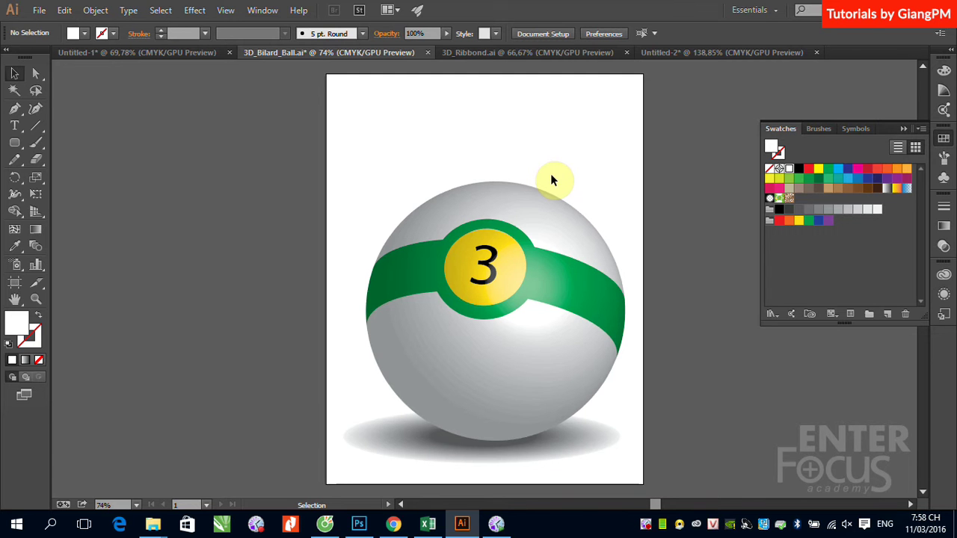
# - Bring up the 3D_Bilard_Ball.ai billiard ball document and pick an item from a canvas context menu
pyautogui.click(525, 54)
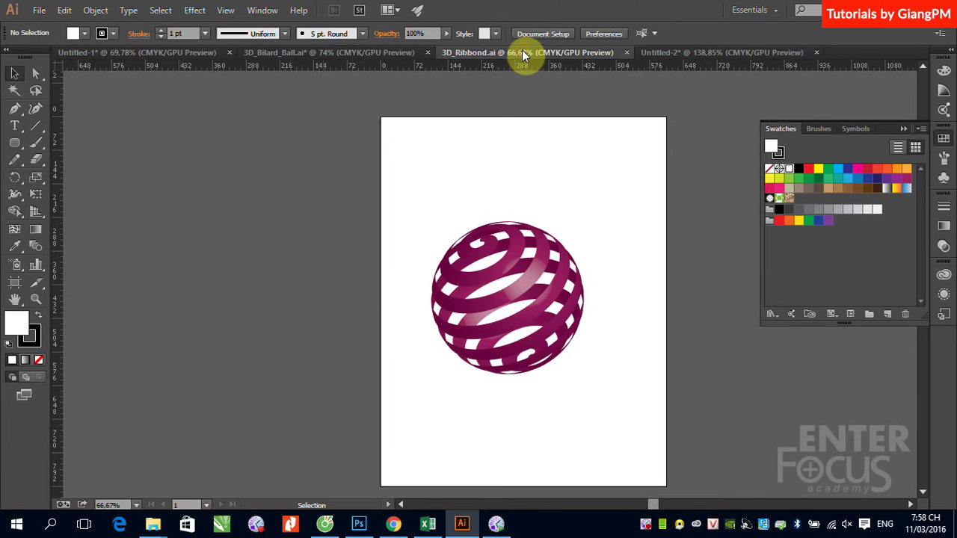
pyautogui.click(370, 55)
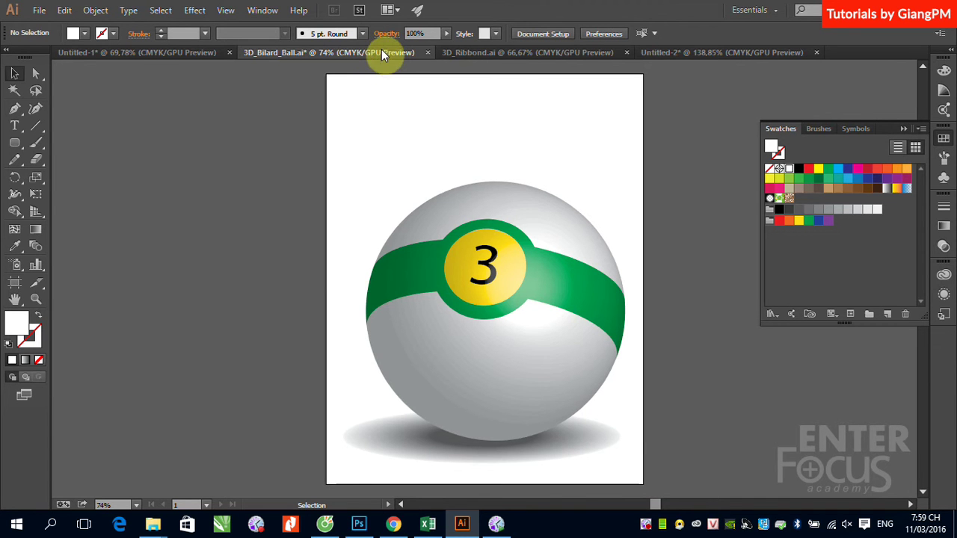
pyautogui.rightClick(646, 528)
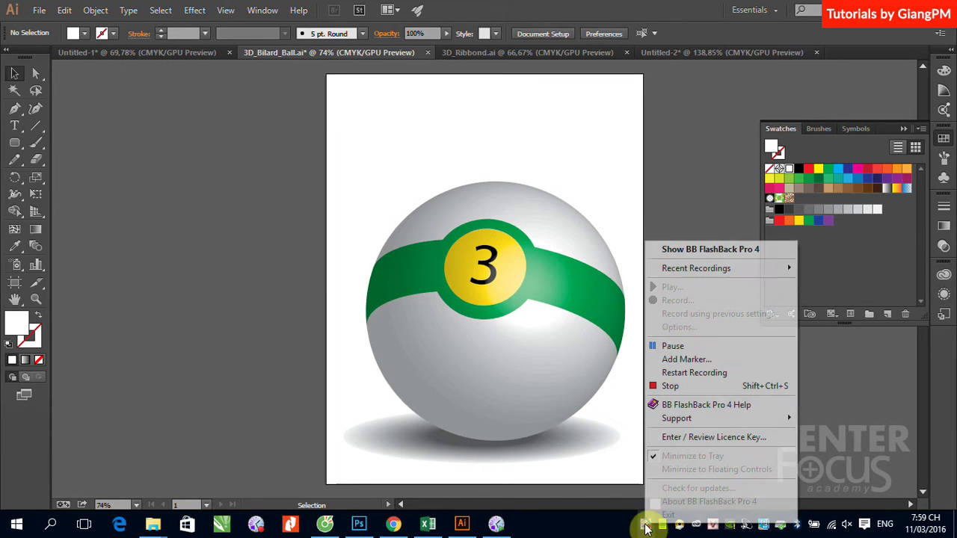
pyautogui.click(667, 345)
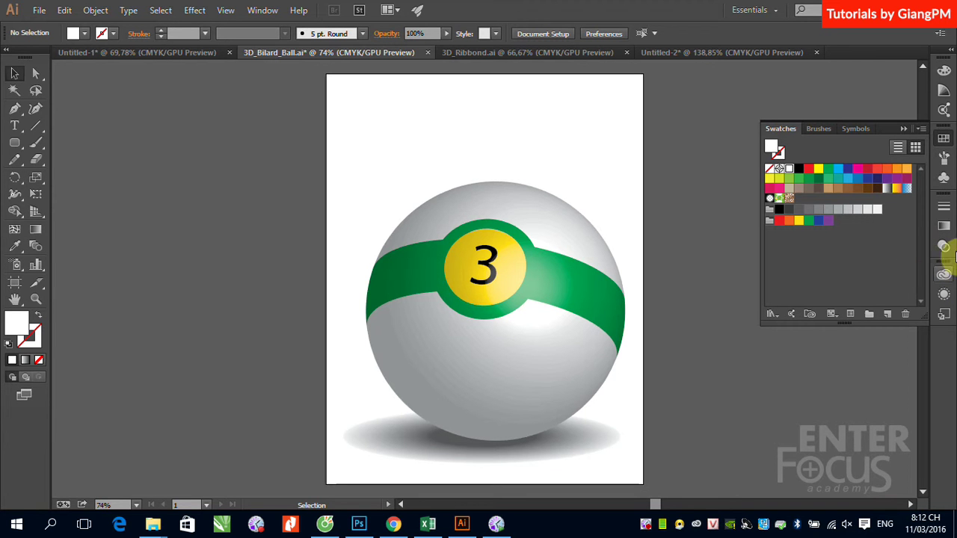
# - Place a copy of the green band symbol on the billiard canvas, then return to 3D_Ribbond.ai
pyautogui.click(943, 178)
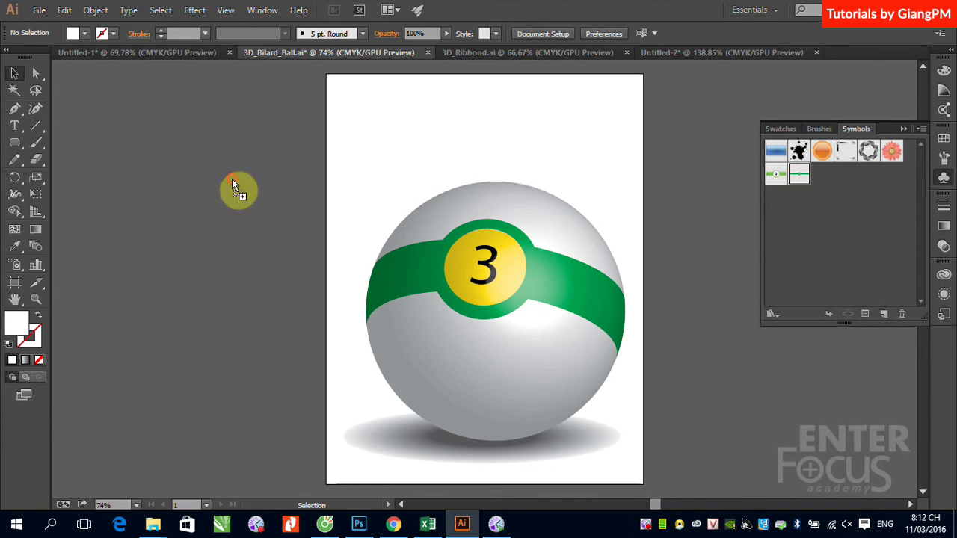
pyautogui.moveTo(798, 177)
pyautogui.mouseDown()
pyautogui.moveTo(232, 180)
pyautogui.moveTo(447, 142)
pyautogui.mouseUp()
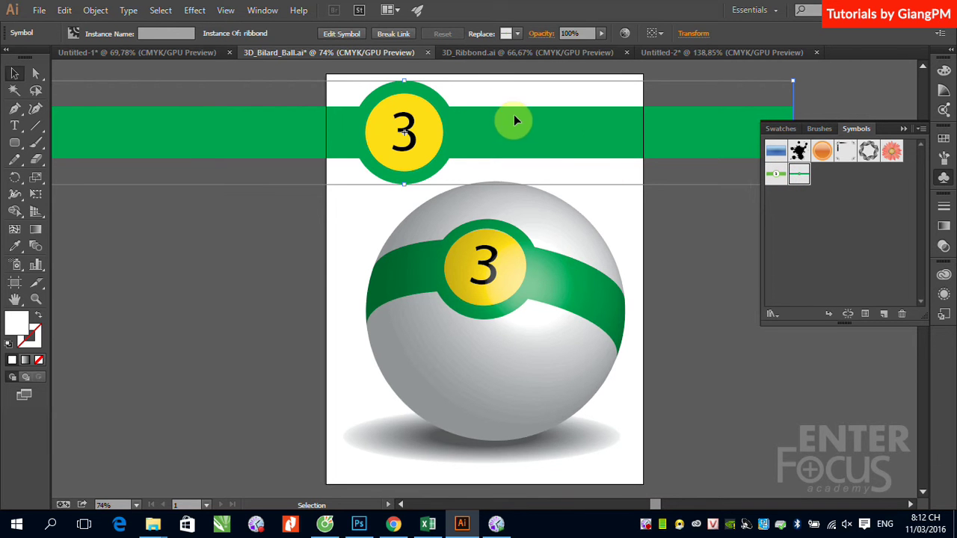
pyautogui.click(537, 53)
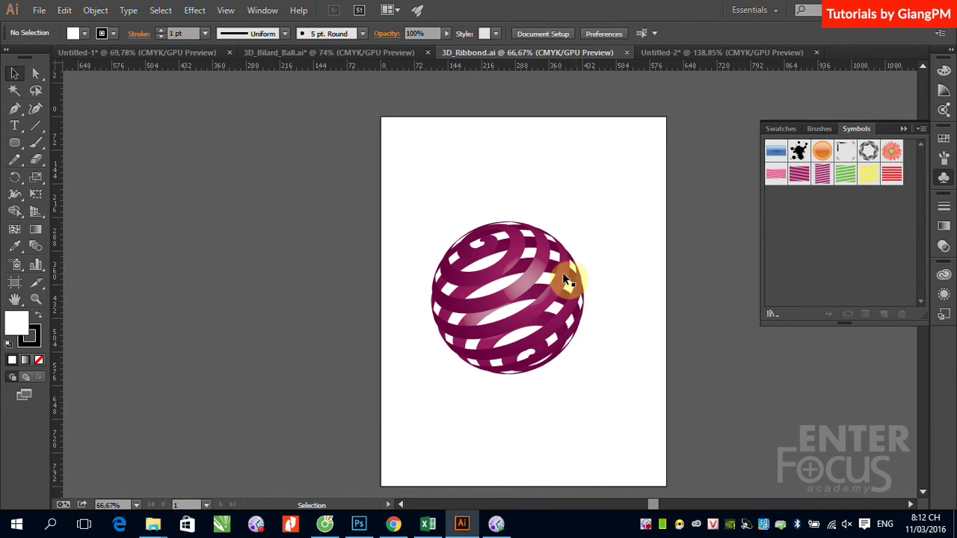
pyautogui.click(530, 278)
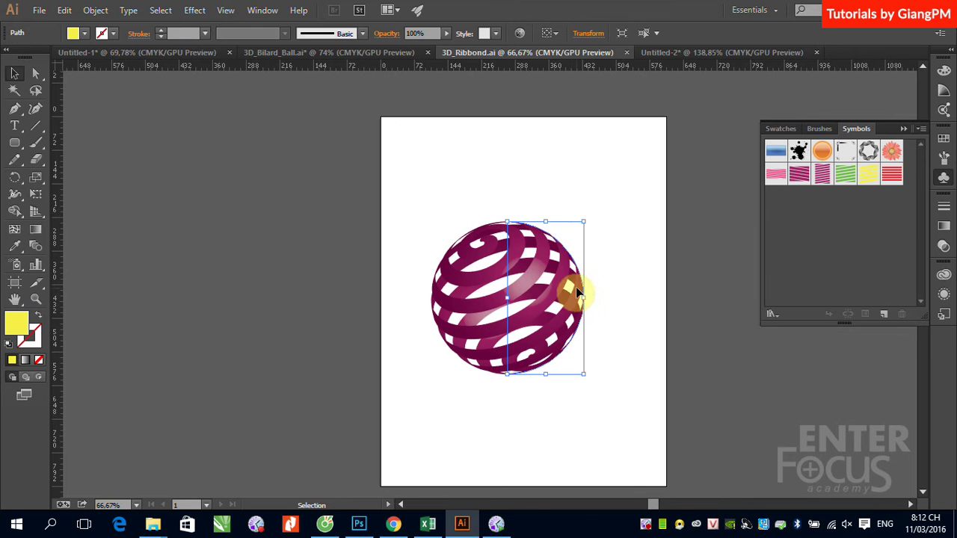
pyautogui.click(943, 293)
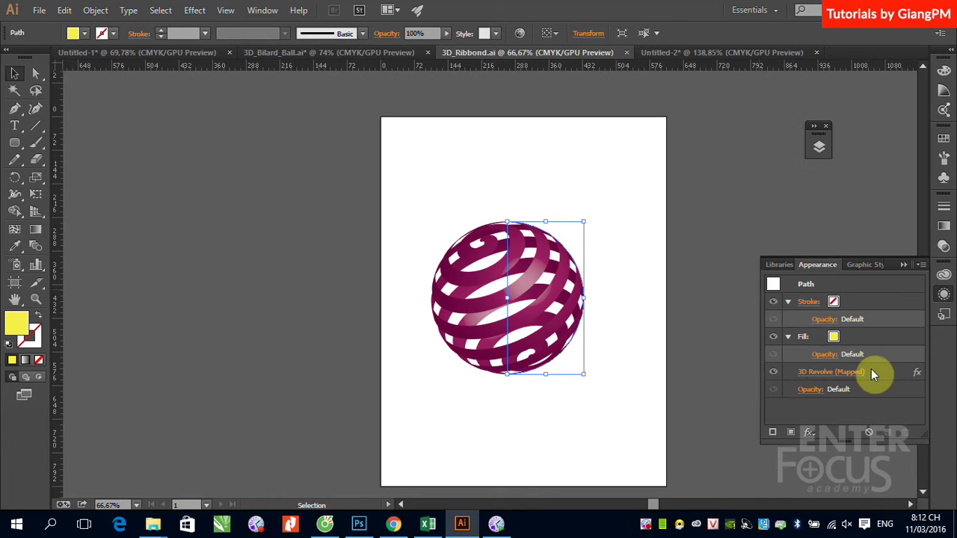
pyautogui.click(839, 373)
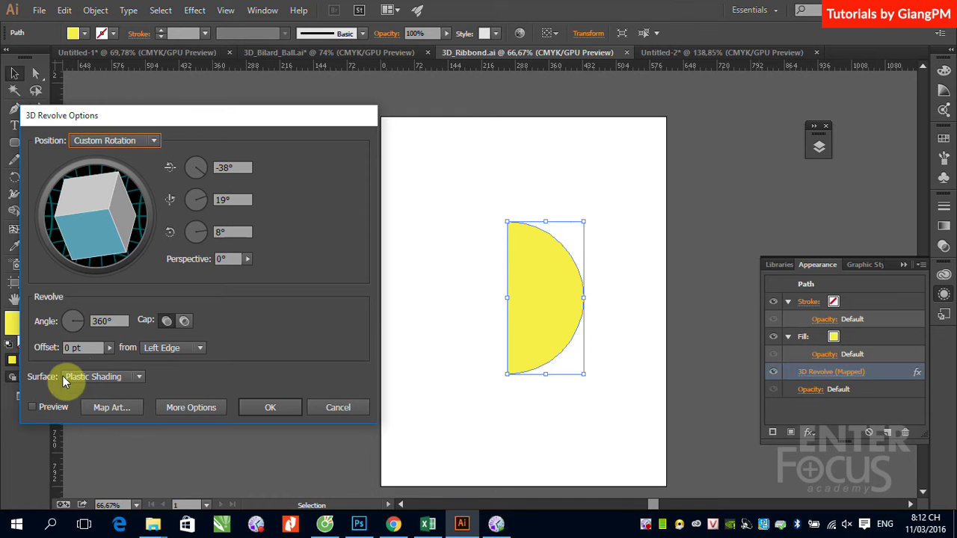
pyautogui.click(32, 407)
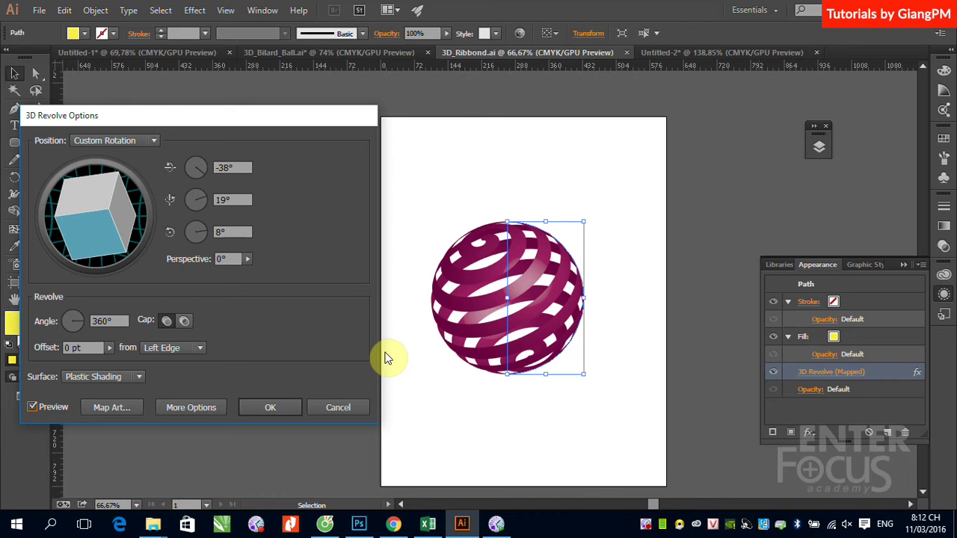
pyautogui.click(343, 409)
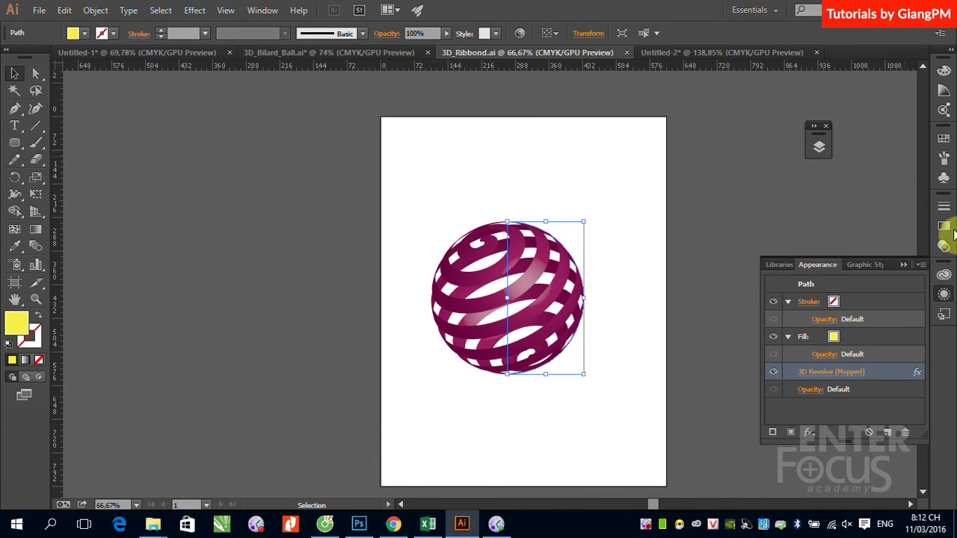
pyautogui.click(943, 182)
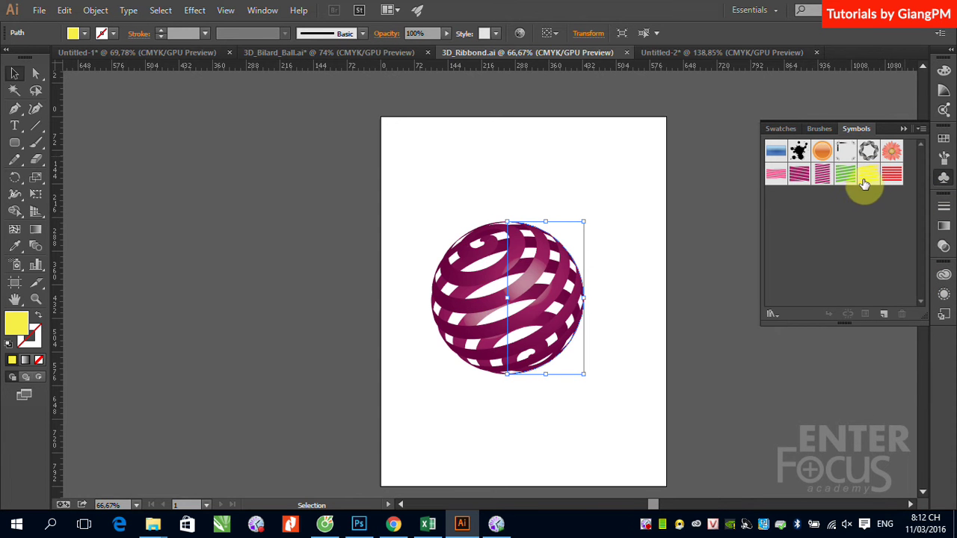
# - Place the yellow stripe and green slanted-stripe symbols on the canvas beside the ribbon sphere
pyautogui.moveTo(867, 175); pyautogui.dragTo(395, 187)
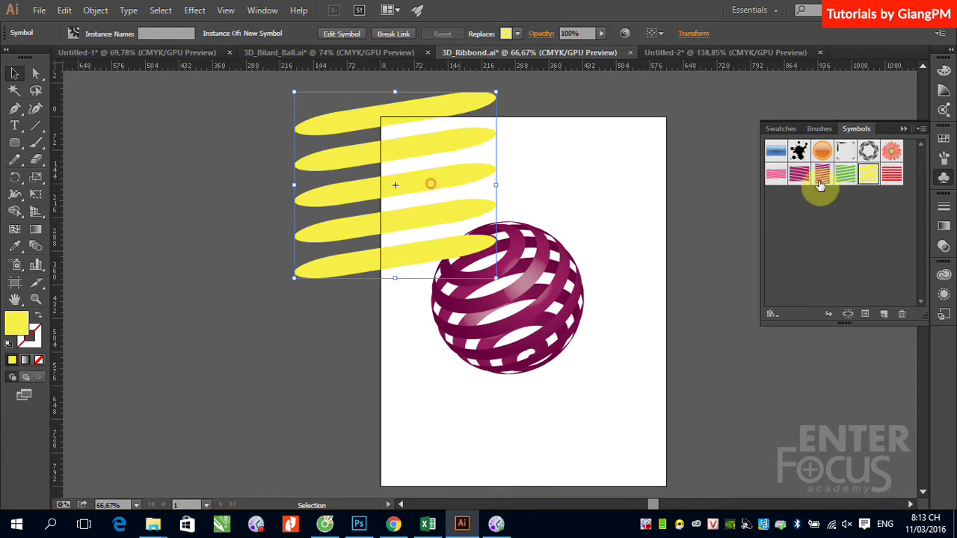
pyautogui.moveTo(846, 175); pyautogui.dragTo(188, 310)
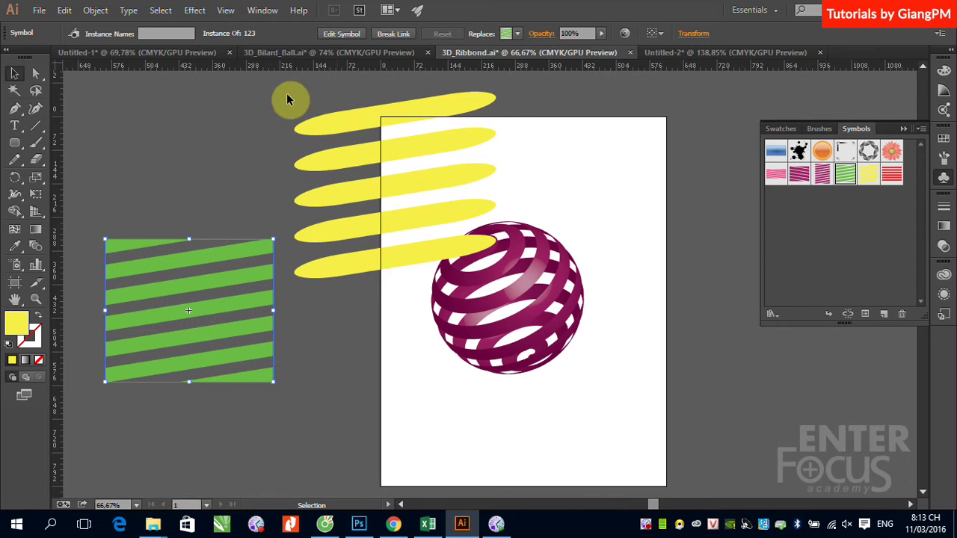
pyautogui.click(38, 10)
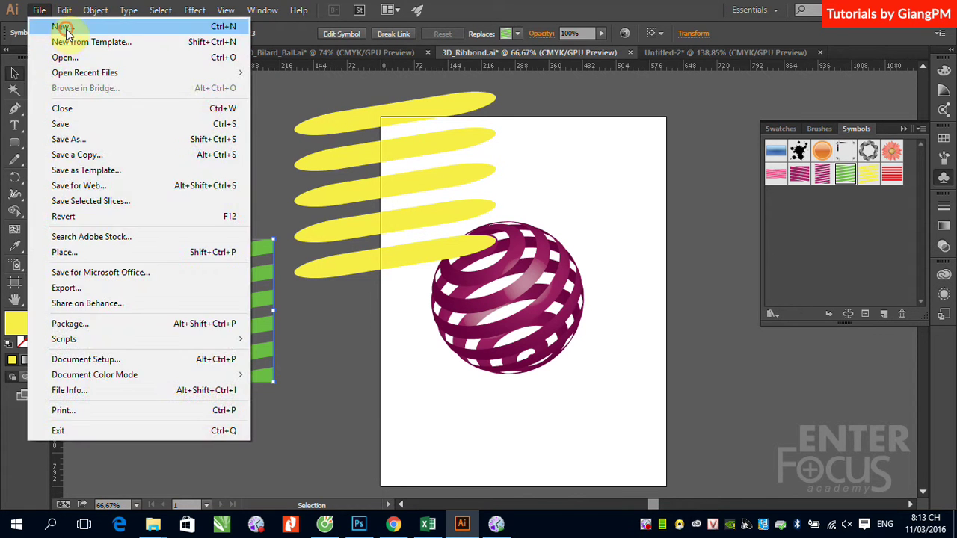
# - Create a new blank document and draw a circle with the Ellipse tool
pyautogui.click(66, 28)
pyautogui.click(555, 327)
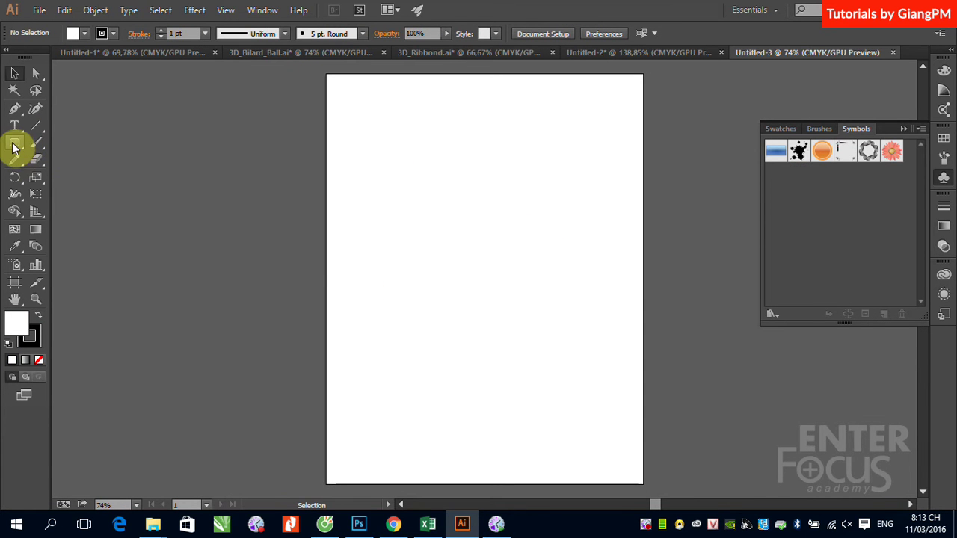
pyautogui.moveTo(14, 148); pyautogui.dragTo(54, 177)
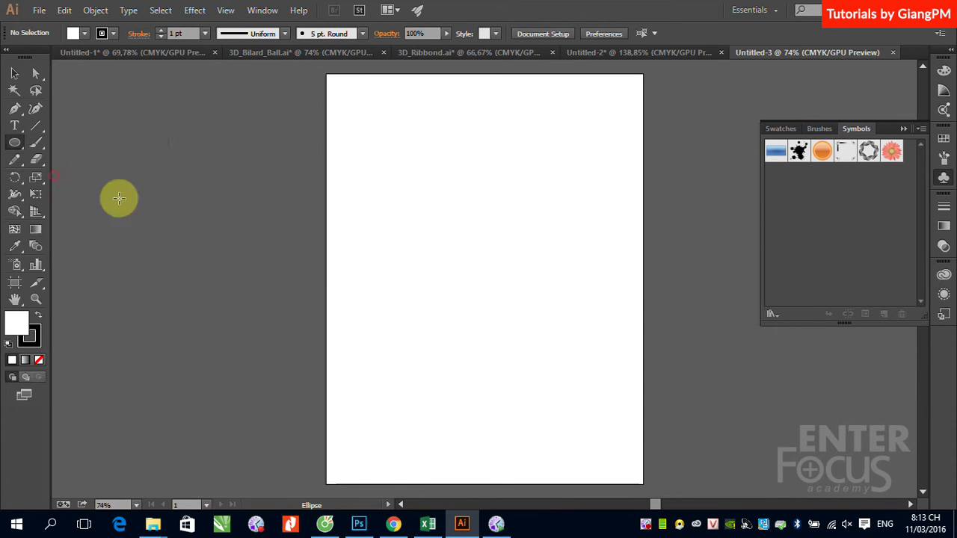
pyautogui.moveTo(425, 207); pyautogui.dragTo(586, 351)
pyautogui.click(18, 77)
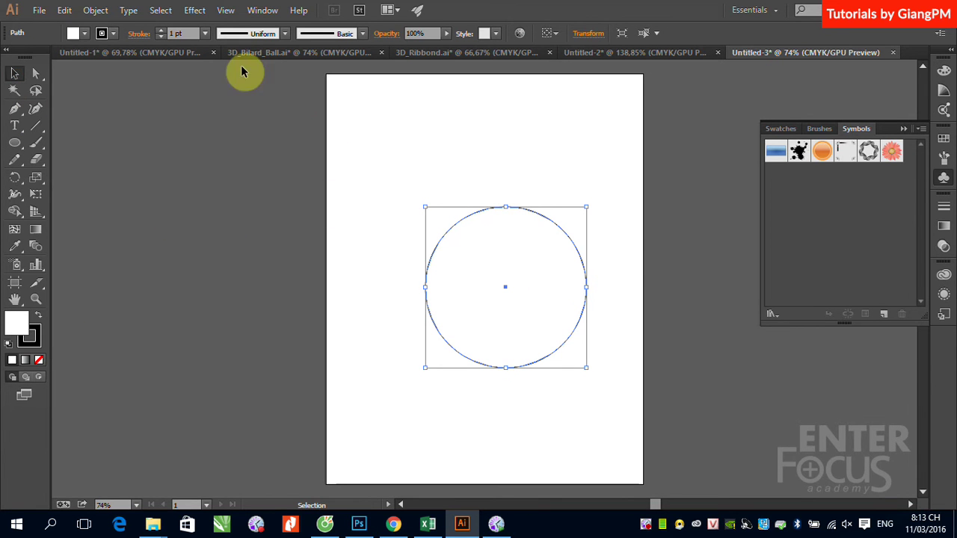
# - Cut the circle at its top and bottom anchor points
pyautogui.click(36, 75)
pyautogui.click(502, 193)
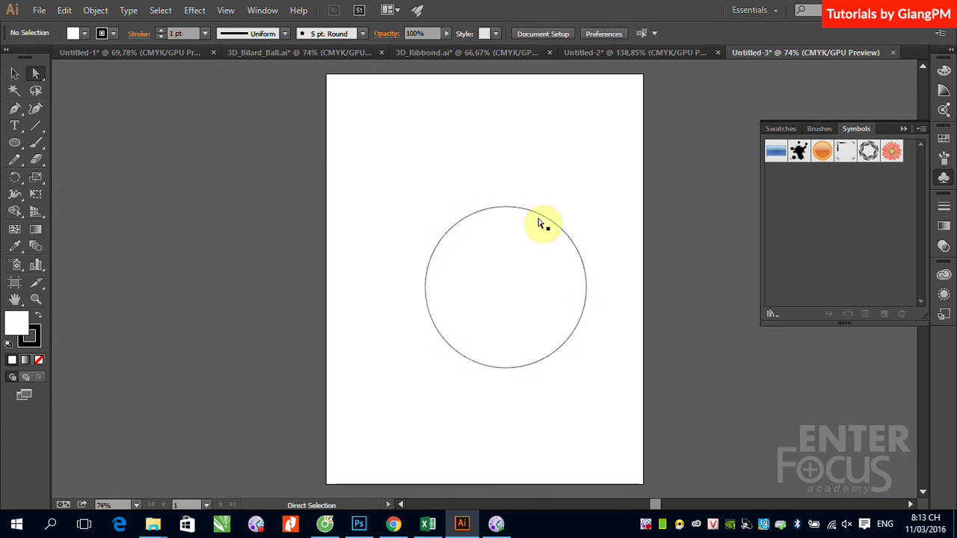
pyautogui.click(507, 207)
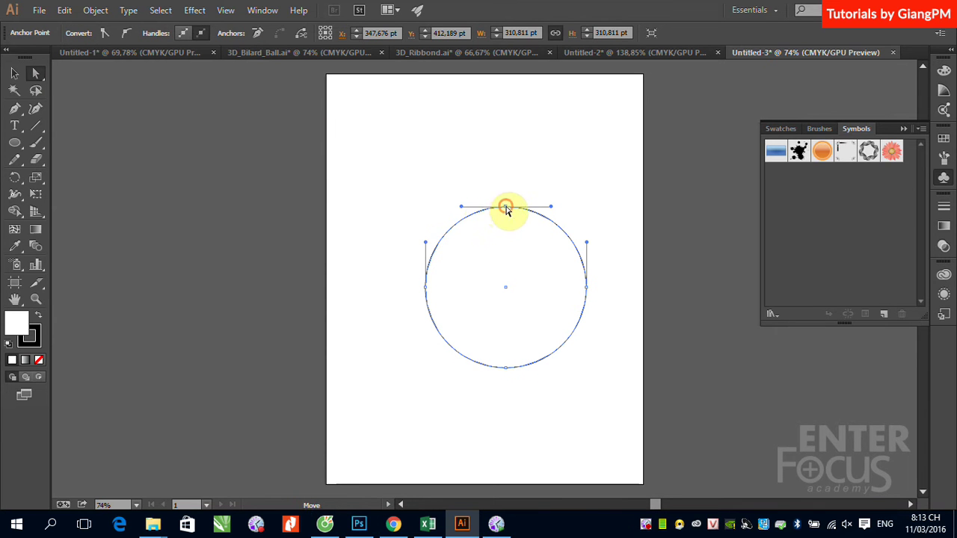
pyautogui.click(301, 33)
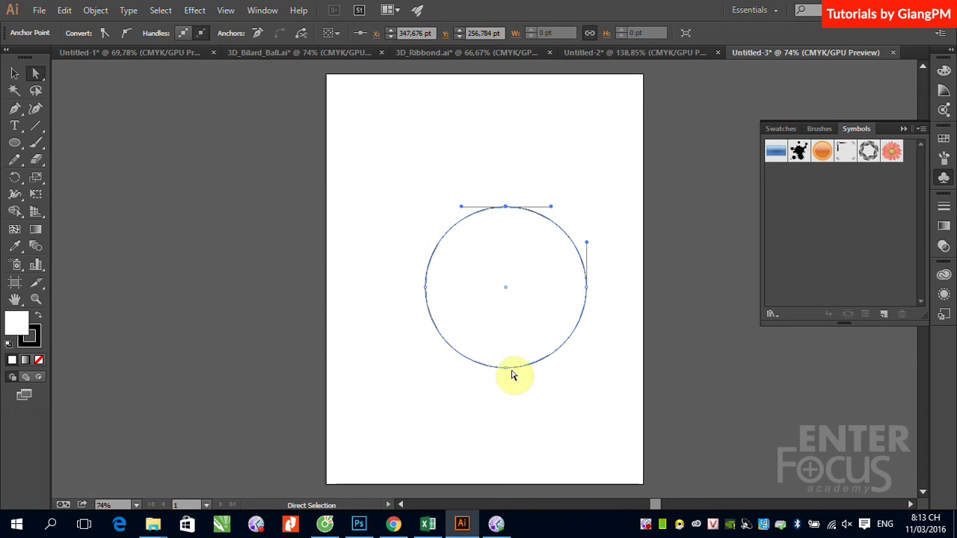
pyautogui.click(506, 369)
pyautogui.click(302, 33)
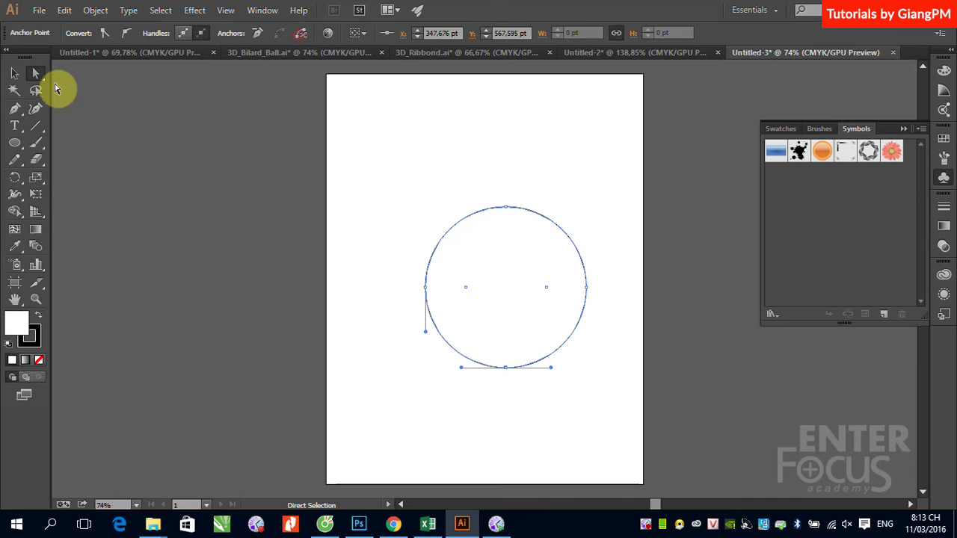
# - Delete the circle's left half and select the remaining right arc
pyautogui.click(14, 74)
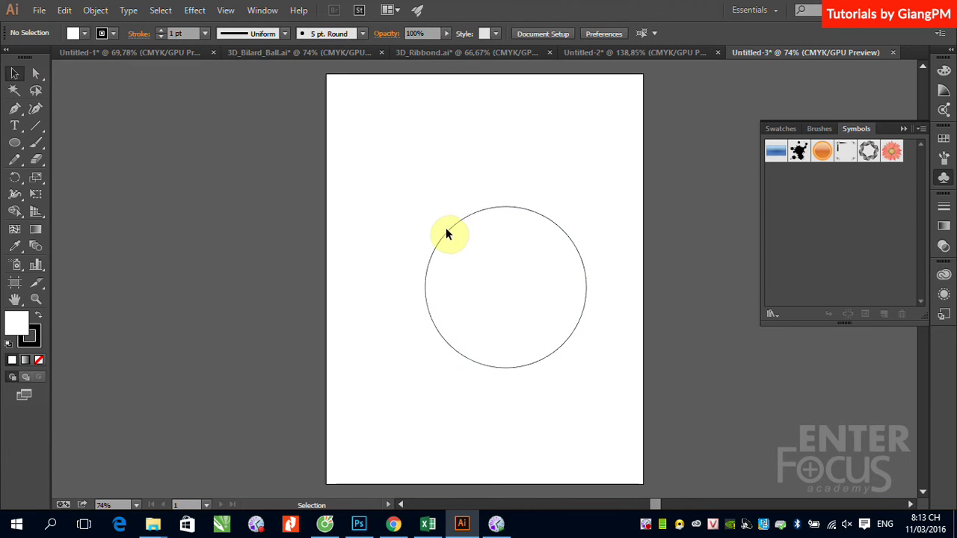
pyautogui.click(446, 230)
pyautogui.press('Delete')
pyautogui.click(529, 211)
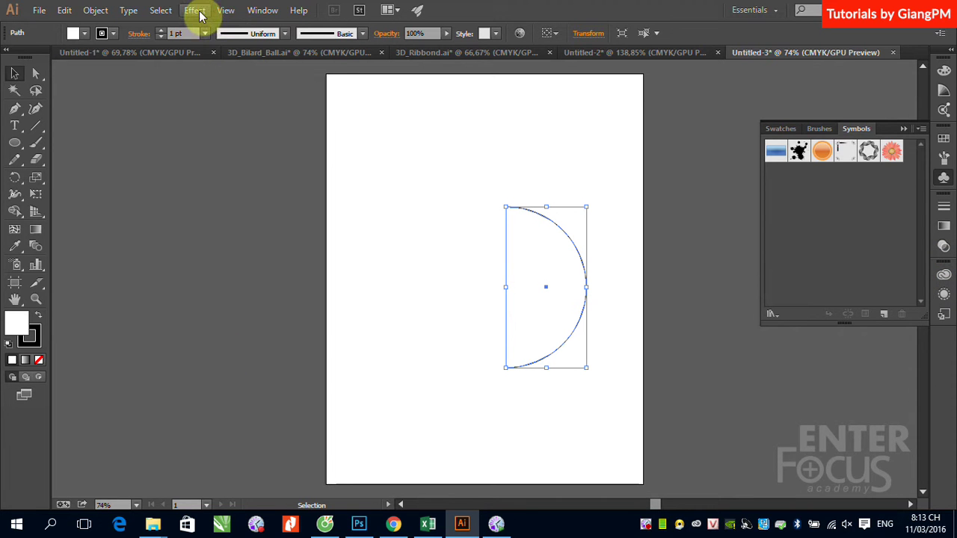
# - Revolve the half-circle arc 360° into a 3D sphere and remove its black stroke
pyautogui.click(196, 12)
pyautogui.moveTo(207, 90)
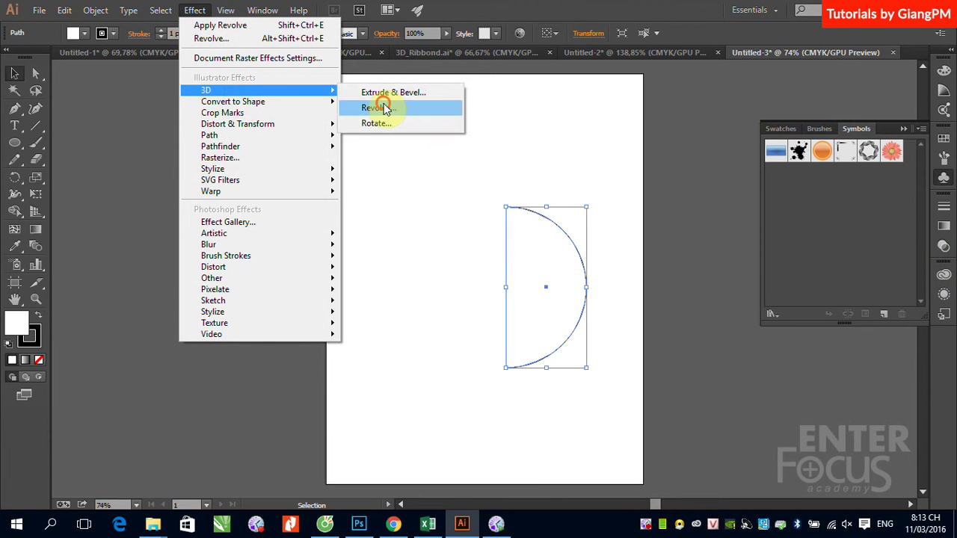
pyautogui.click(383, 108)
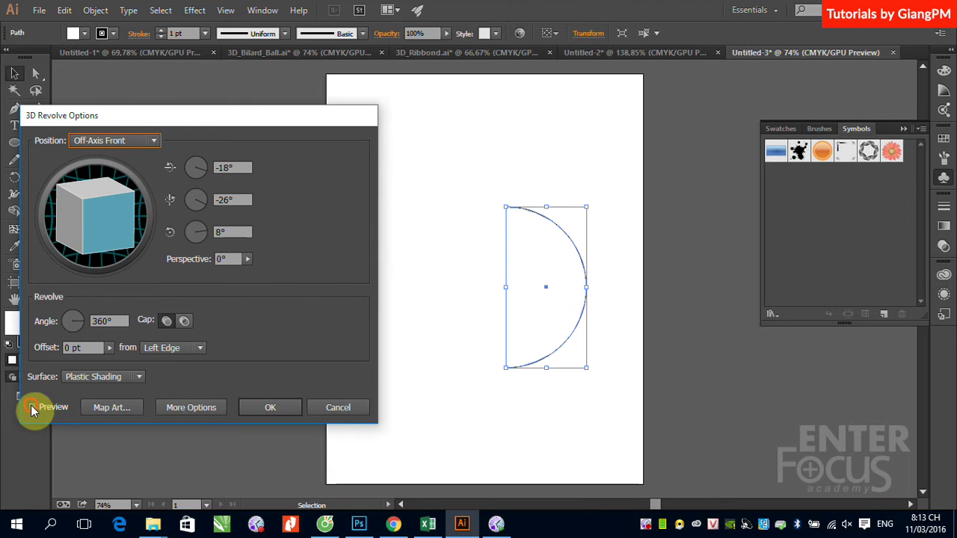
pyautogui.click(32, 407)
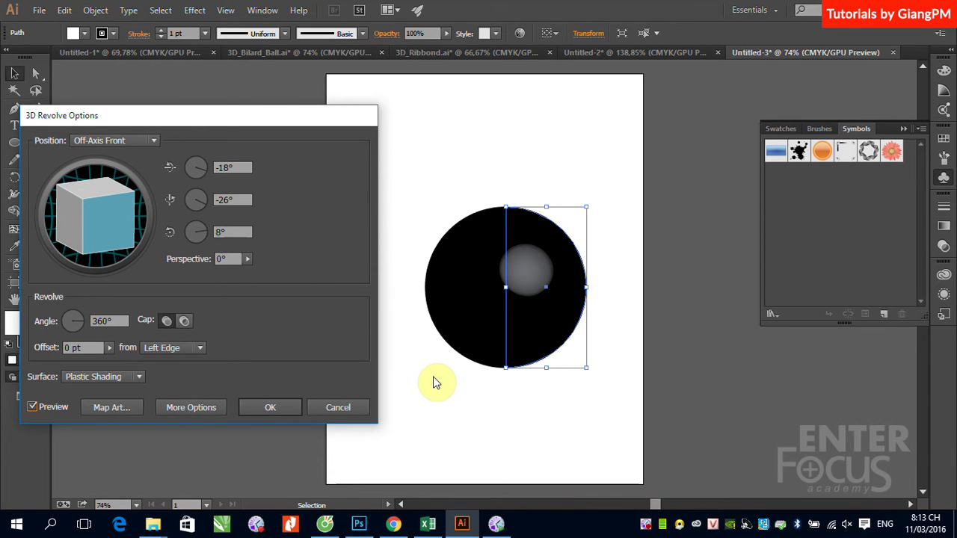
pyautogui.click(293, 408)
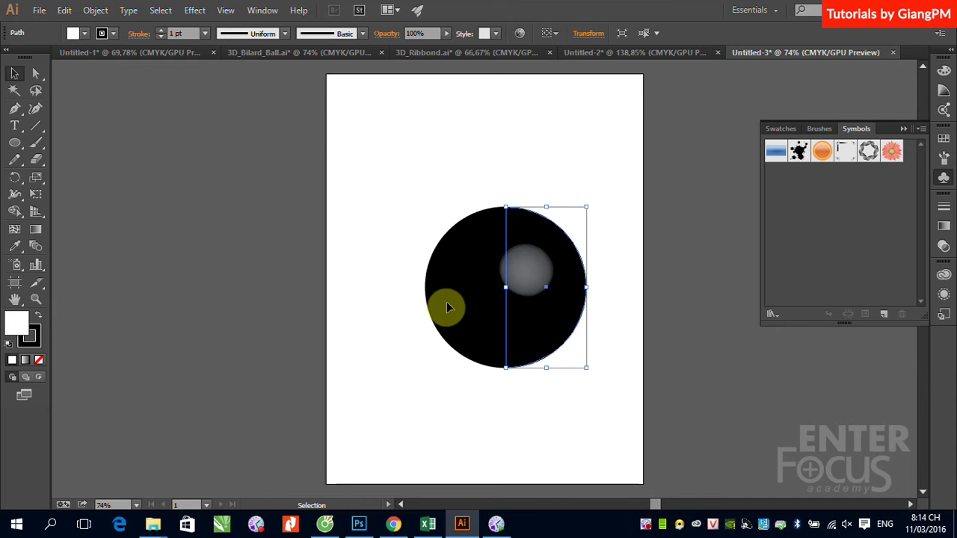
pyautogui.click(30, 344)
pyautogui.click(39, 360)
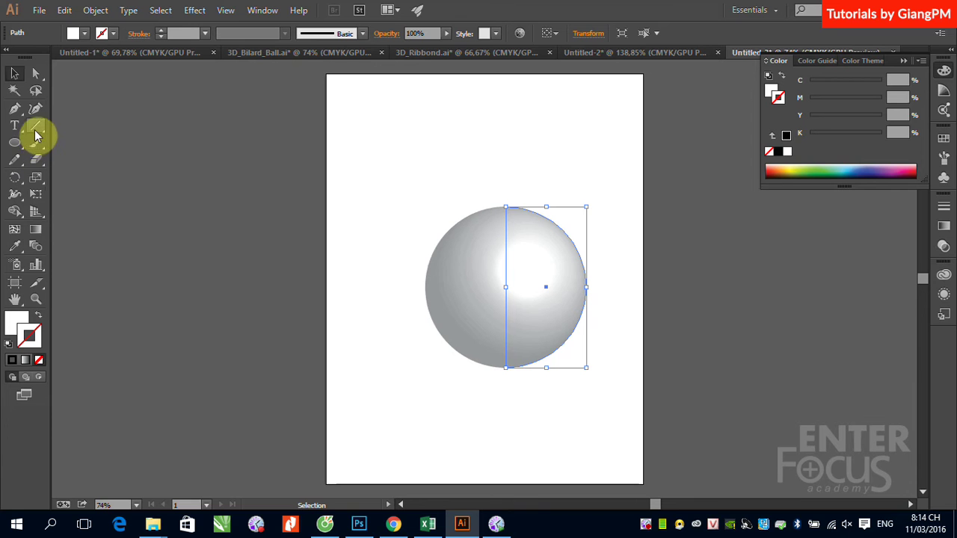
# - Draw a long thin rectangle near the page top with pink-red fill and no stroke
pyautogui.moveTo(21, 149); pyautogui.dragTo(67, 124)
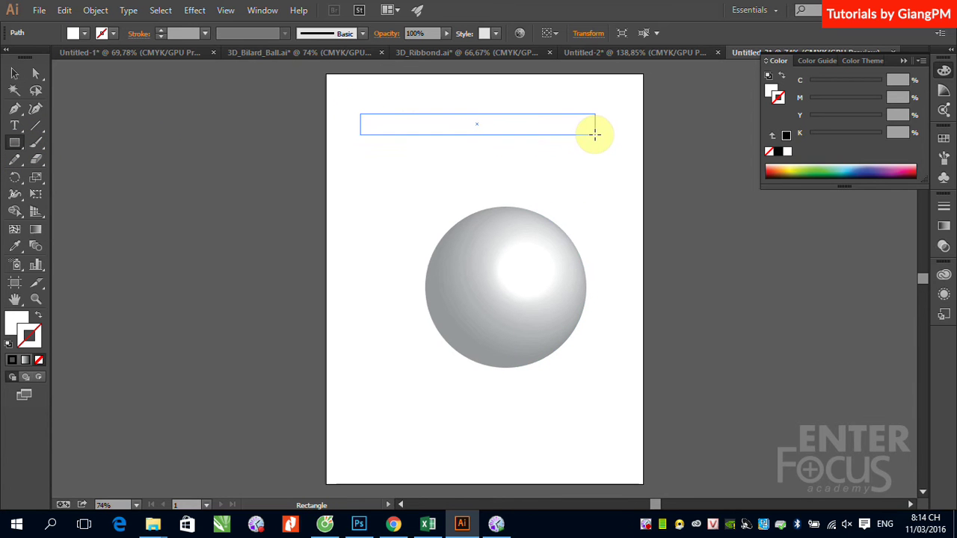
pyautogui.moveTo(360, 113); pyautogui.dragTo(595, 134)
pyautogui.click(15, 73)
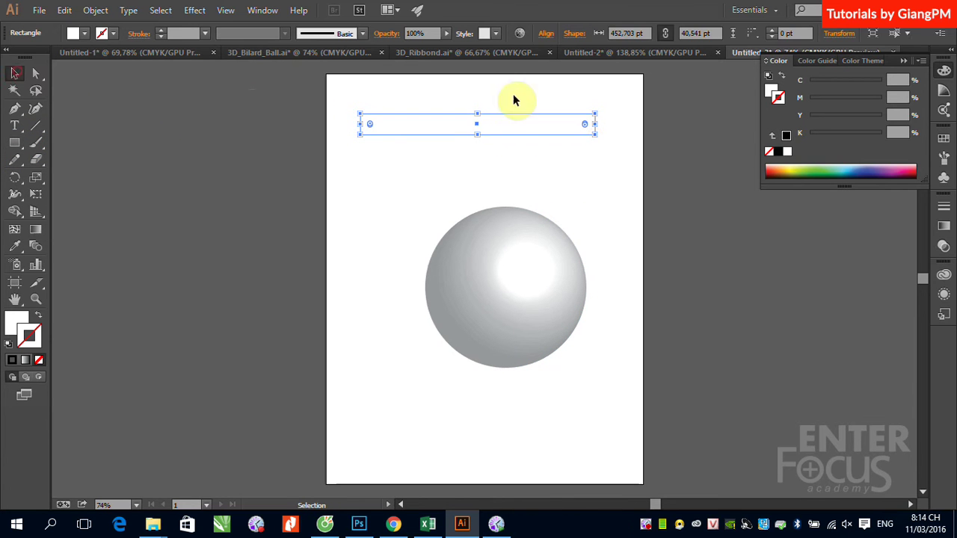
pyautogui.click(910, 166)
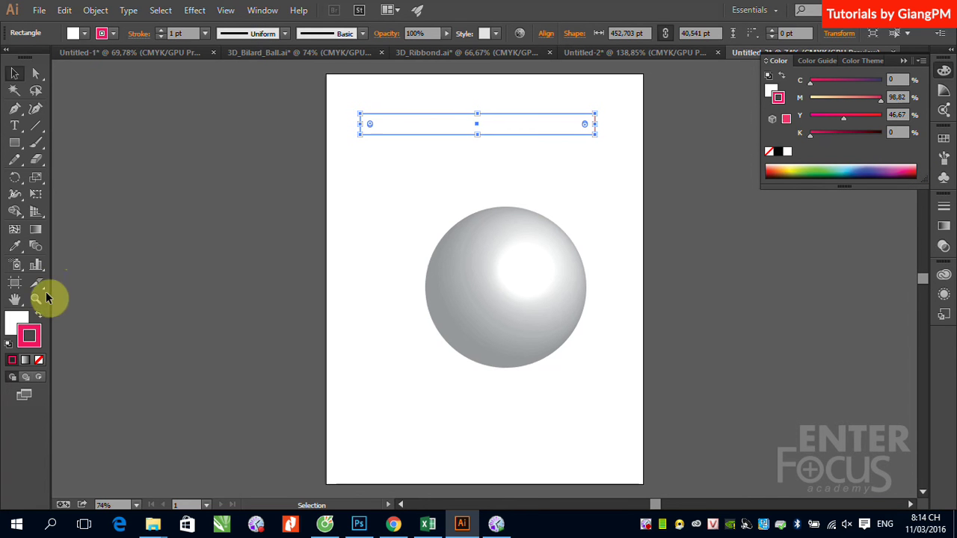
pyautogui.click(39, 316)
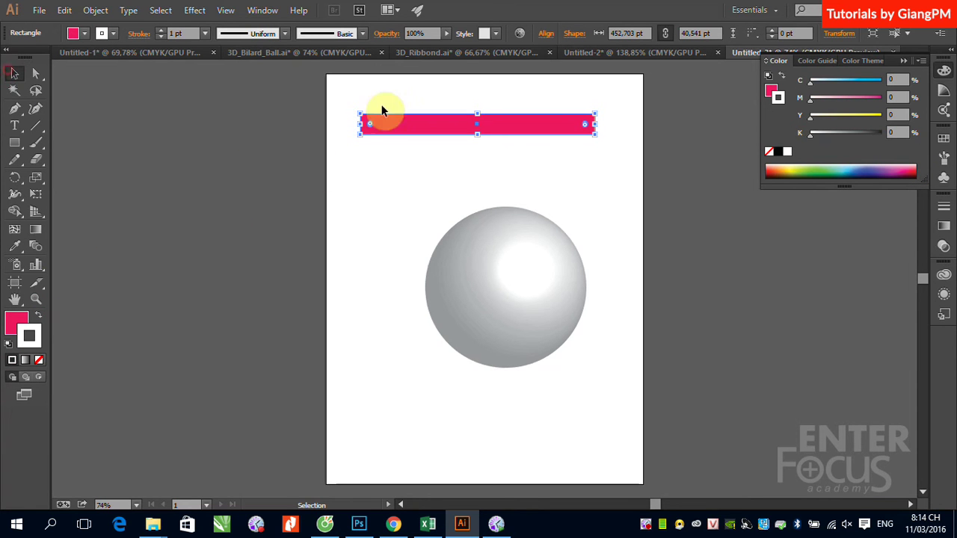
pyautogui.click(40, 360)
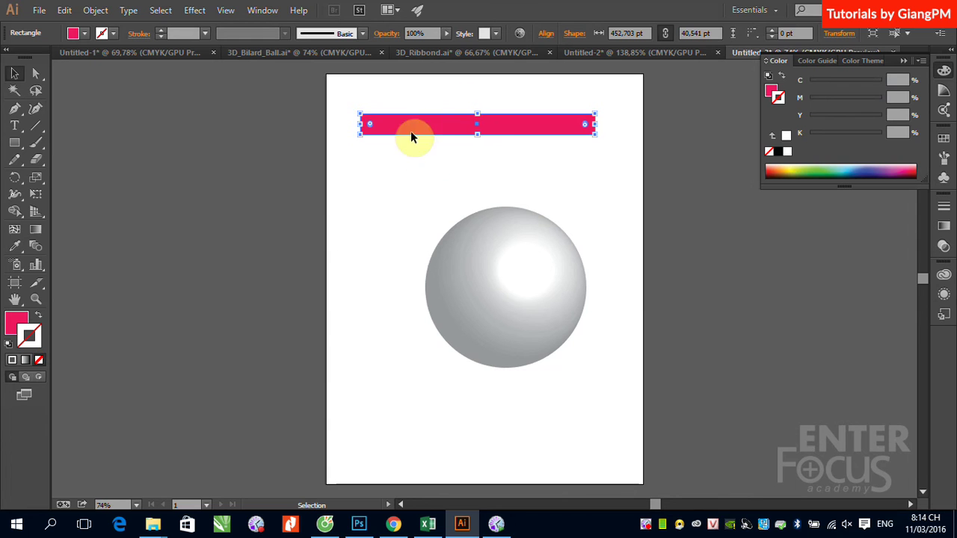
pyautogui.click(19, 183)
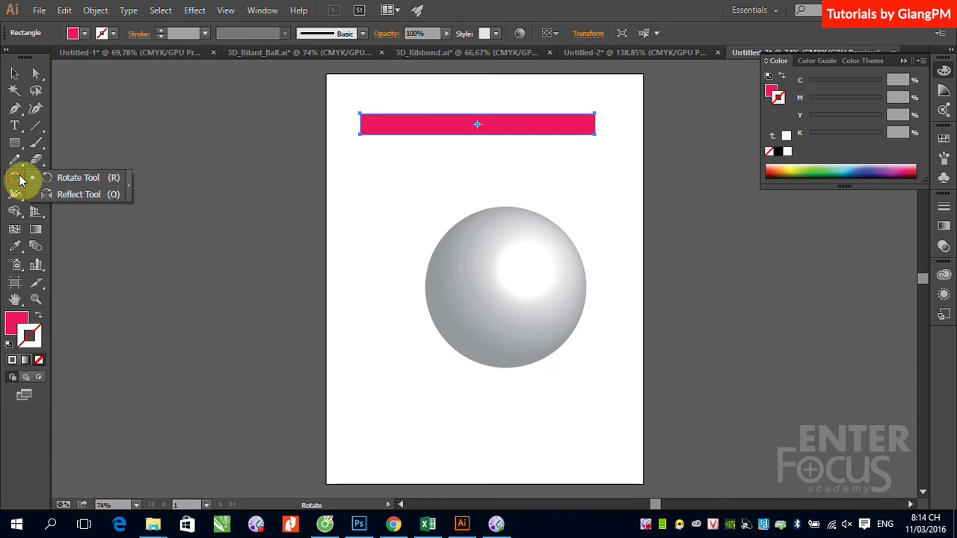
# - Shear the pink rectangle so it slants upward to the right
pyautogui.click(128, 117)
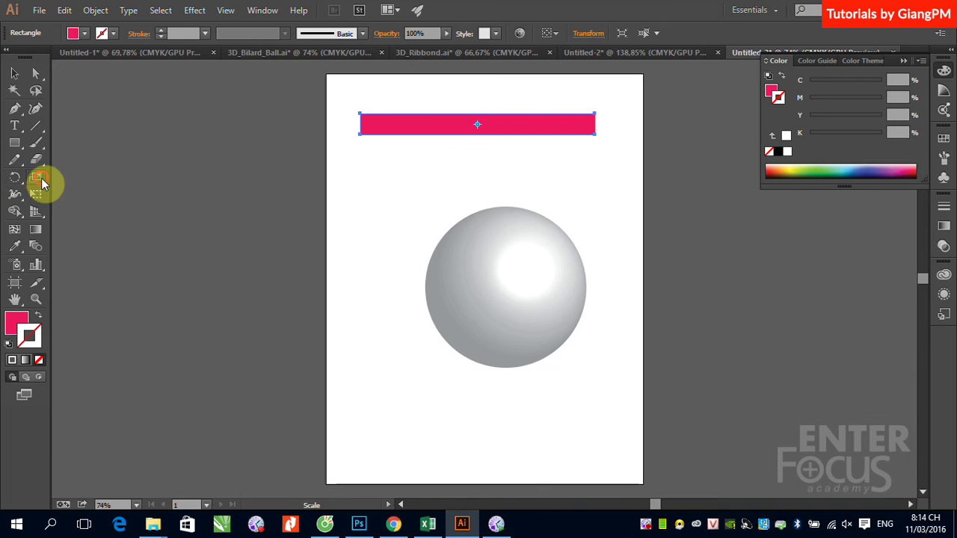
pyautogui.moveTo(38, 180); pyautogui.dragTo(68, 190)
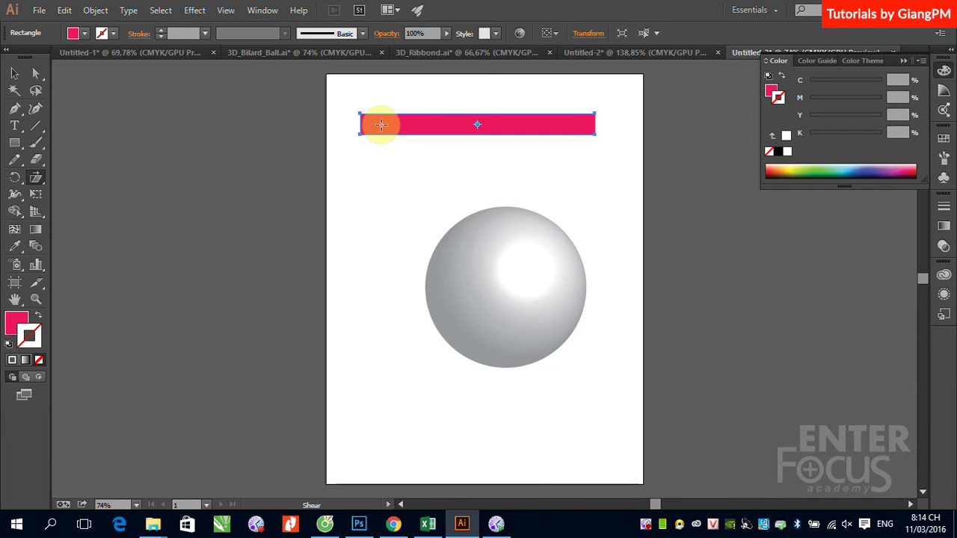
pyautogui.moveTo(386, 135); pyautogui.dragTo(379, 137)
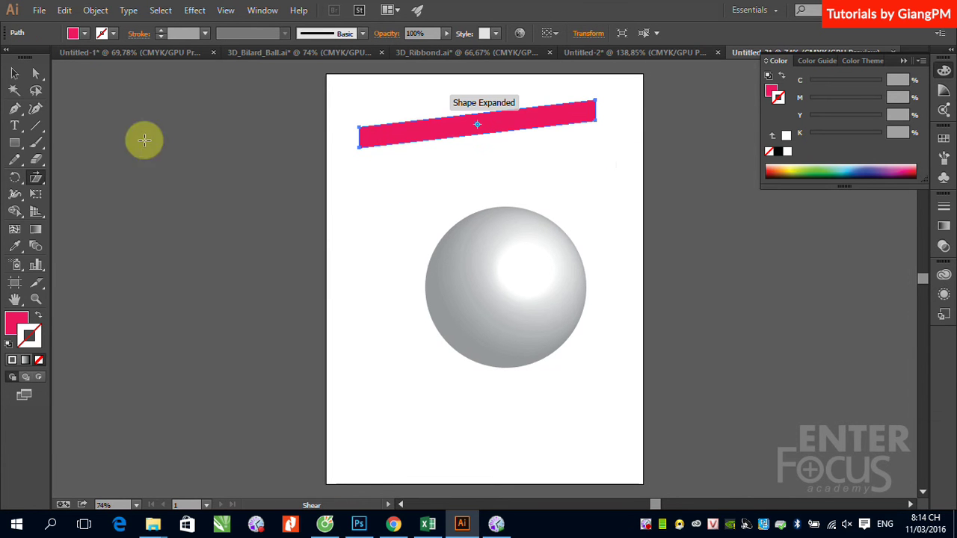
pyautogui.click(13, 74)
# - Duplicate the slanted stripe downward with evenly spaced copies via Ctrl+D, then move the sphere below them
pyautogui.click(628, 198)
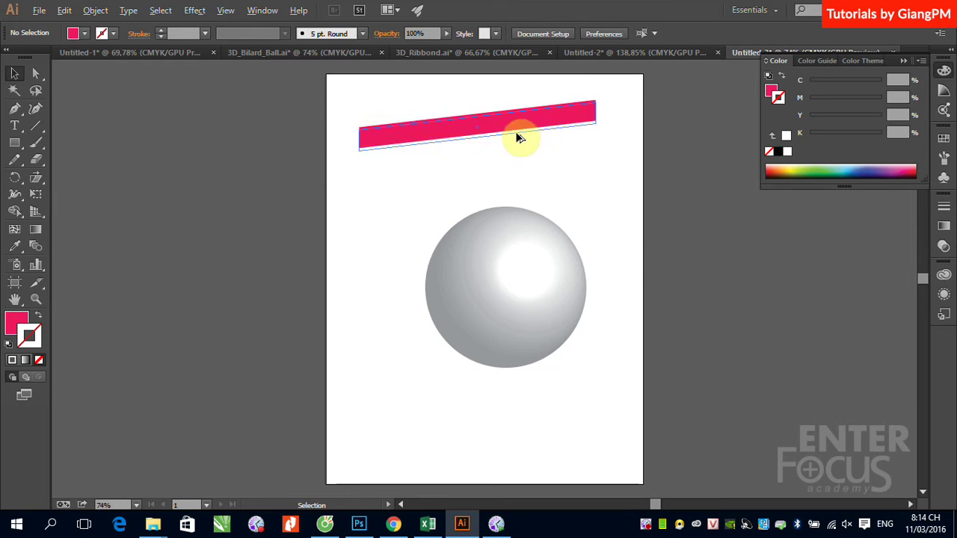
pyautogui.moveTo(516, 133); pyautogui.dragTo(516, 164)
pyautogui.keyDown('shift'); pyautogui.click(538, 158); pyautogui.keyUp('shift')
pyautogui.click(534, 166)
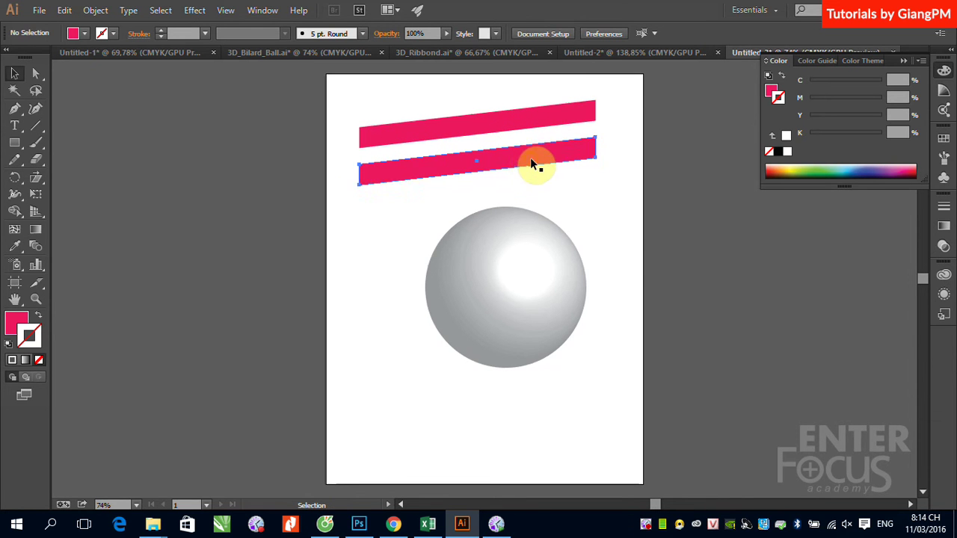
pyautogui.hotkey('ctrl', 'd')
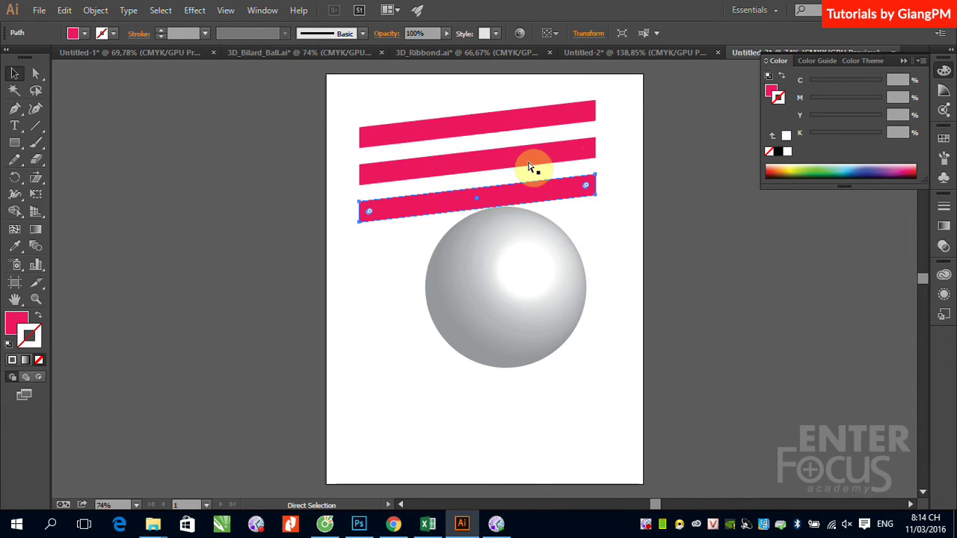
pyautogui.hotkey('ctrl', 'd')
pyautogui.hotkey('ctrl', 'd')
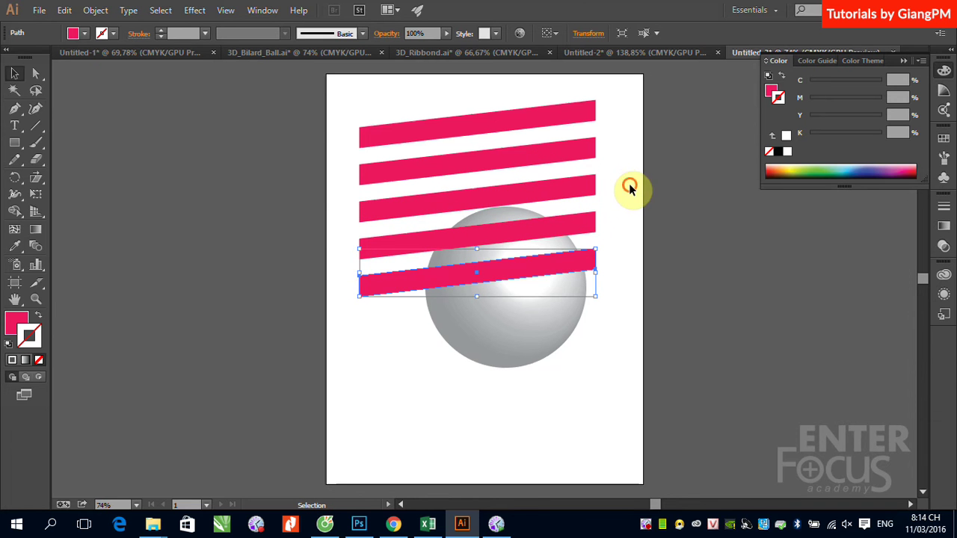
pyautogui.click(631, 187)
pyautogui.click(489, 313)
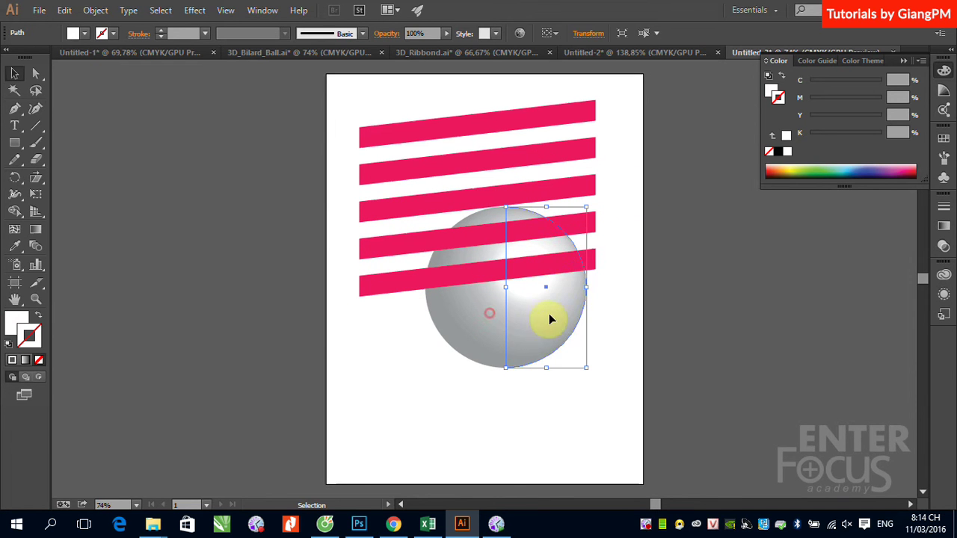
pyautogui.moveTo(544, 333); pyautogui.dragTo(545, 444)
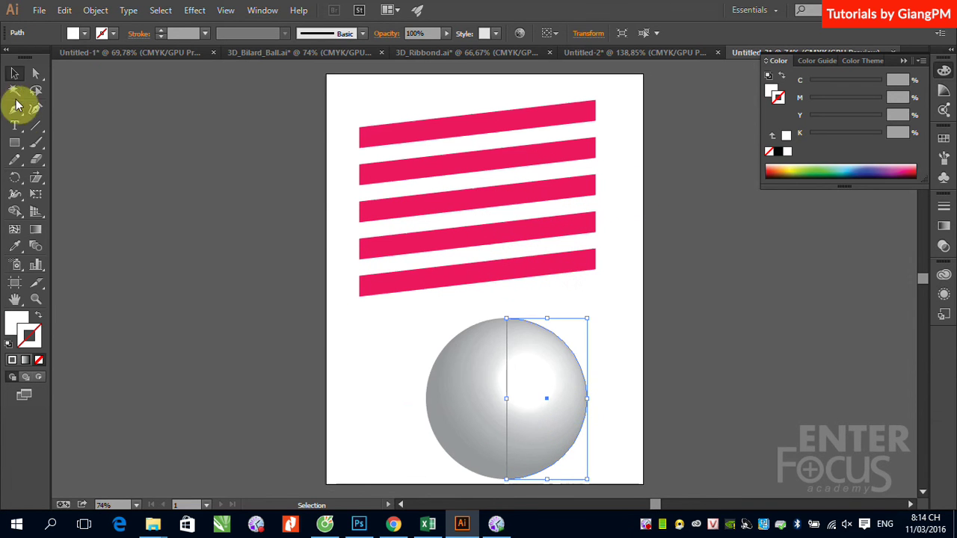
# - Draw an unfilled rectangle over the stripes, extending it to the stripes' right edge
pyautogui.click(18, 143)
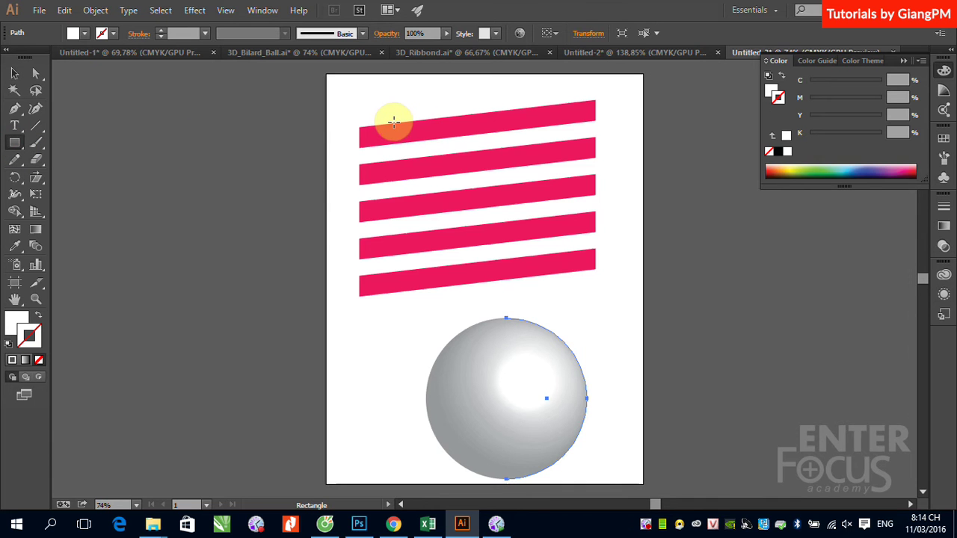
pyautogui.moveTo(401, 129); pyautogui.dragTo(595, 266)
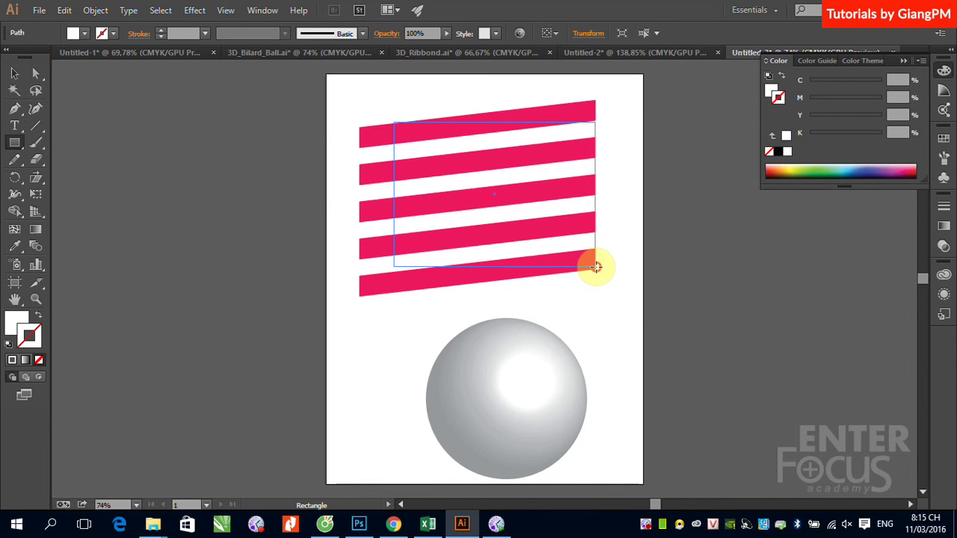
pyautogui.moveTo(595, 267); pyautogui.dragTo(595, 267)
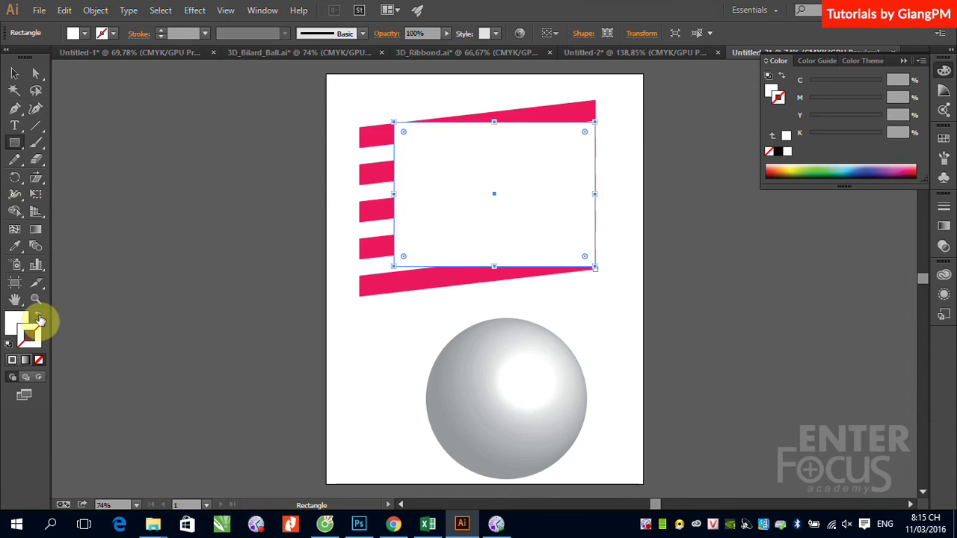
pyautogui.click(40, 320)
pyautogui.click(14, 73)
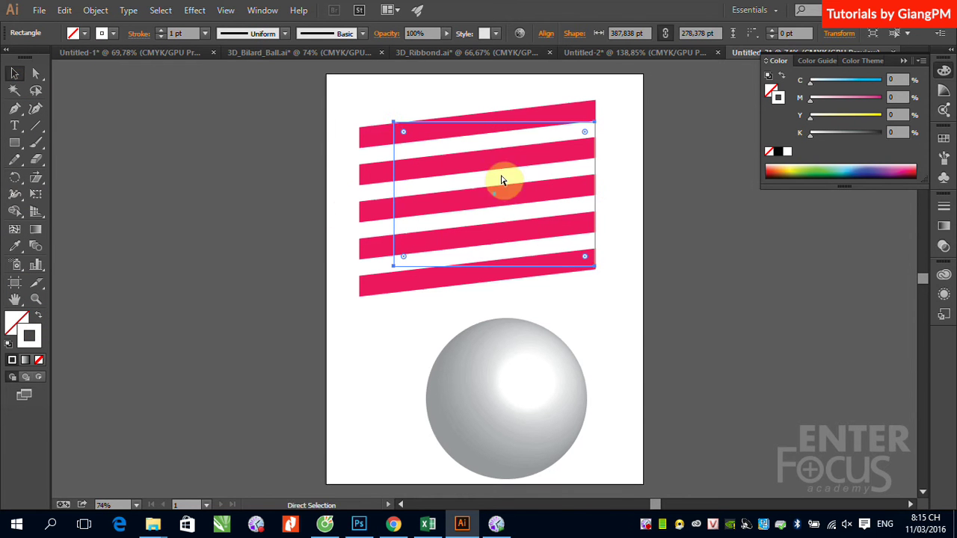
pyautogui.moveTo(374, 103); pyautogui.dragTo(656, 321)
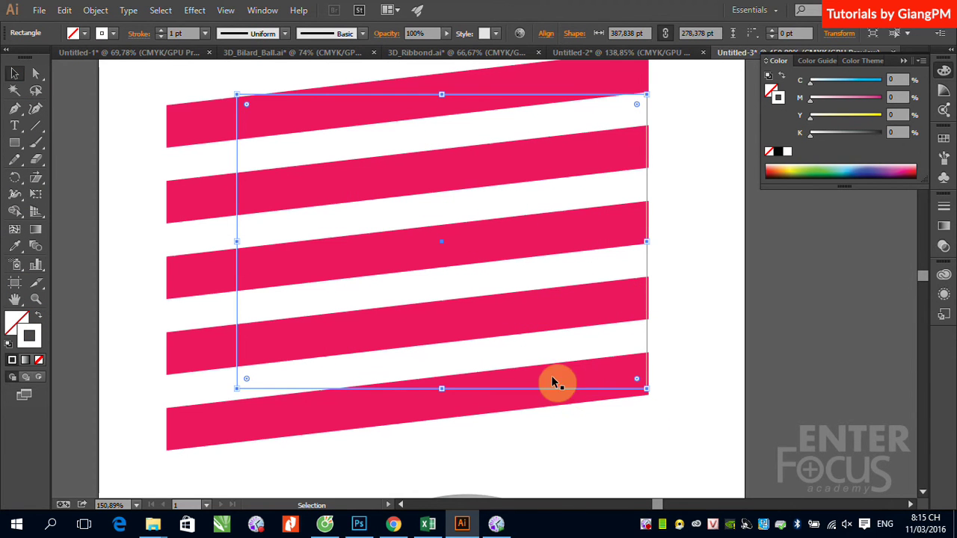
pyautogui.moveTo(442, 389); pyautogui.dragTo(449, 395)
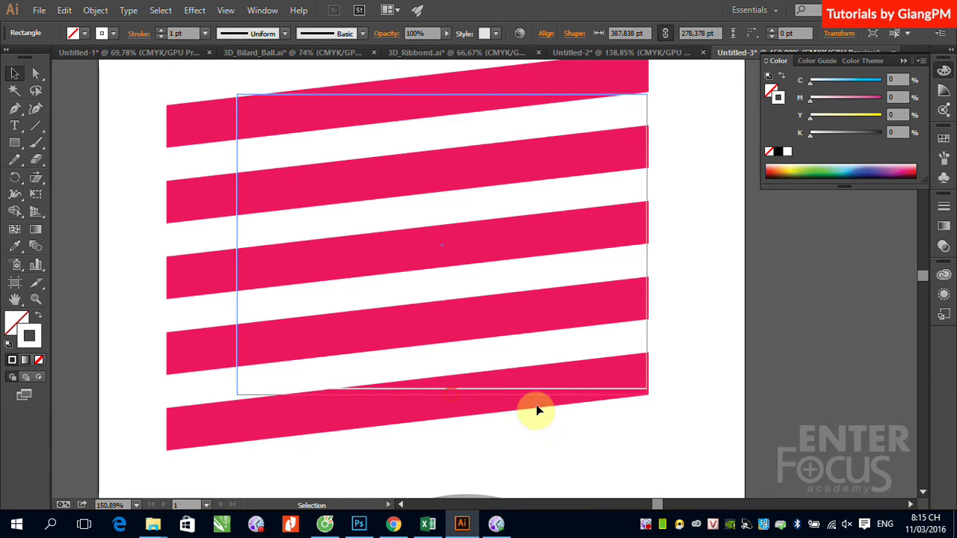
pyautogui.moveTo(647, 243); pyautogui.dragTo(650, 247)
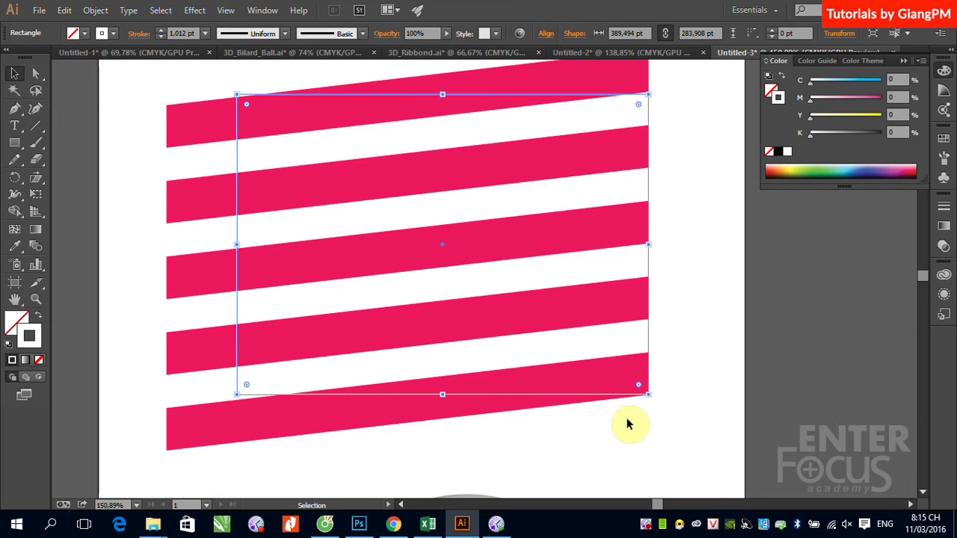
# - Set the rectangle's stroke to 0.25 pt and narrow it to about 375 × 280 pt
pyautogui.press('z')
pyautogui.moveTo(616, 384); pyautogui.dragTo(681, 421)
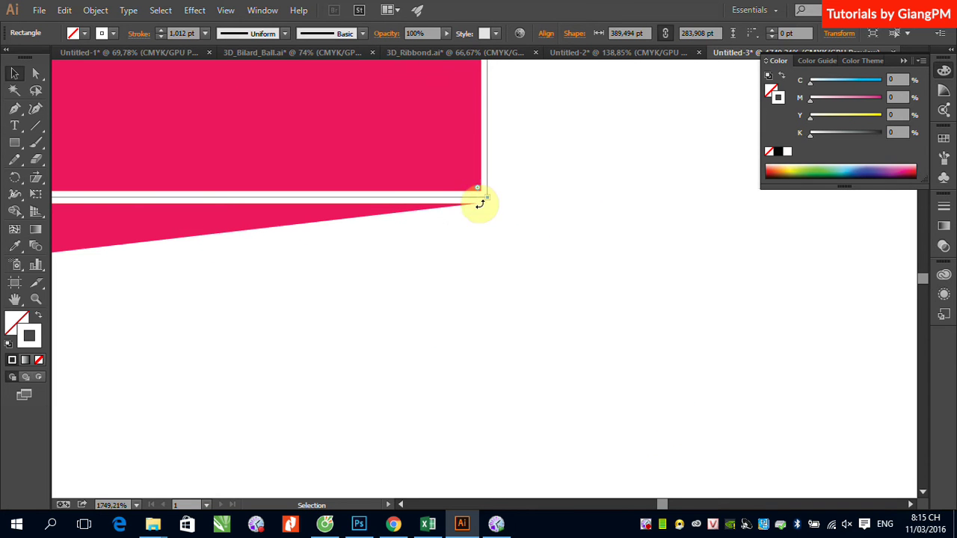
pyautogui.click(206, 33)
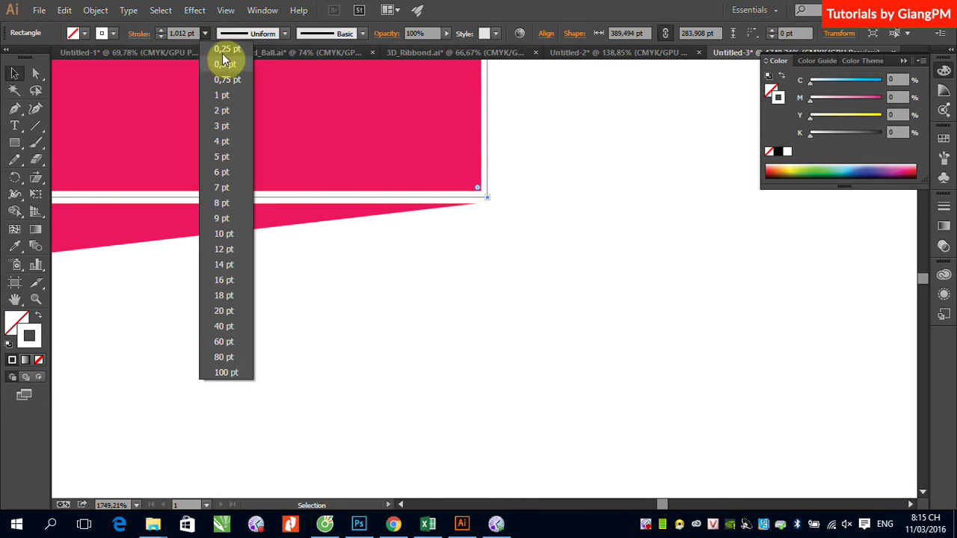
pyautogui.click(224, 57)
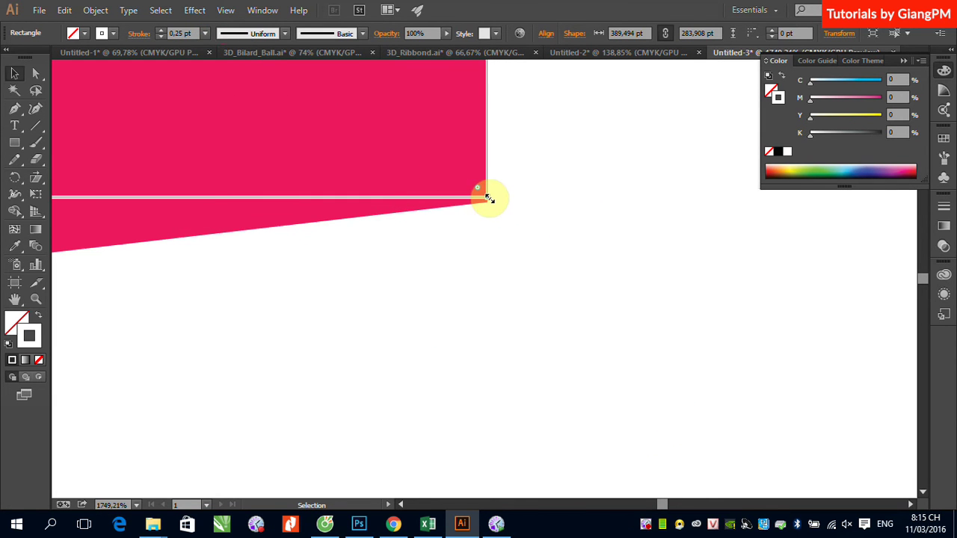
pyautogui.moveTo(487, 203); pyautogui.dragTo(485, 206)
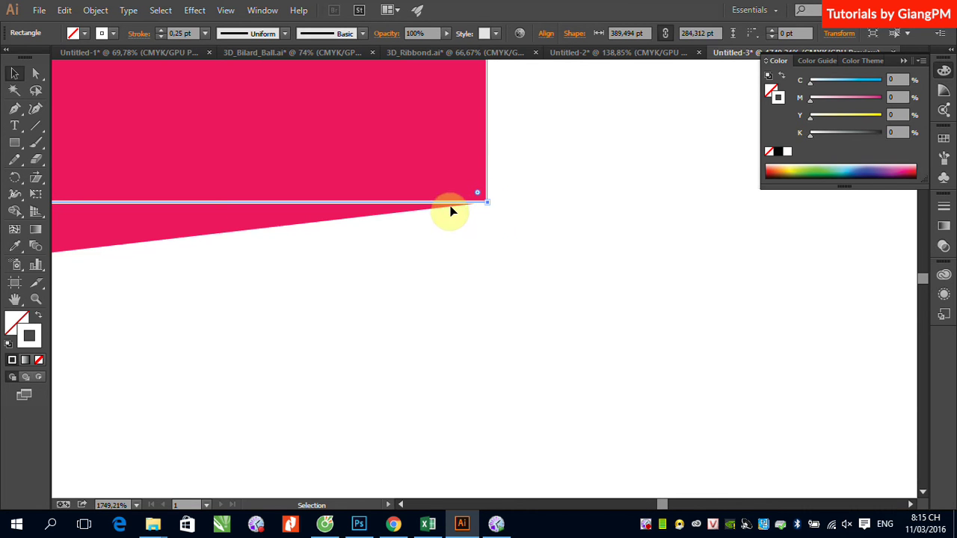
pyautogui.hotkey('ctrl', '0')
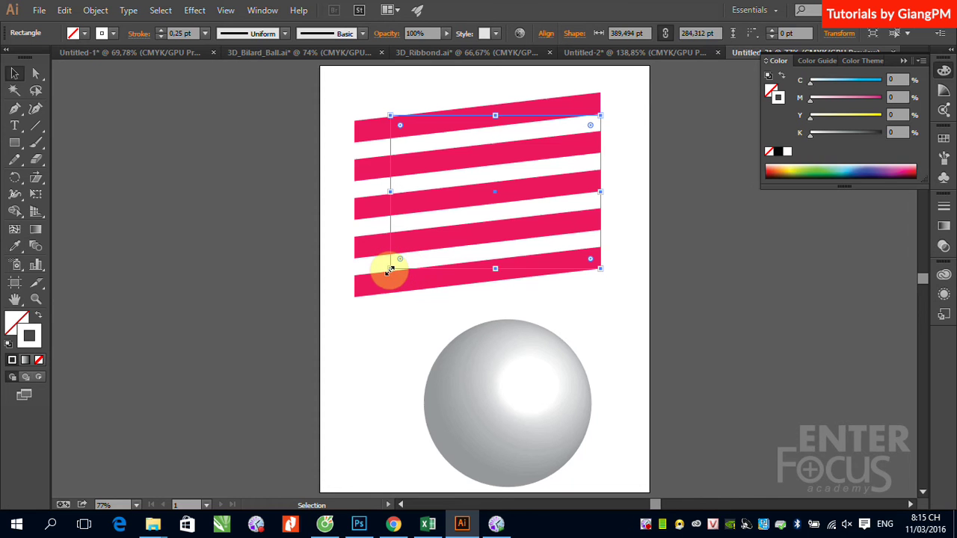
pyautogui.moveTo(390, 268); pyautogui.dragTo(380, 268)
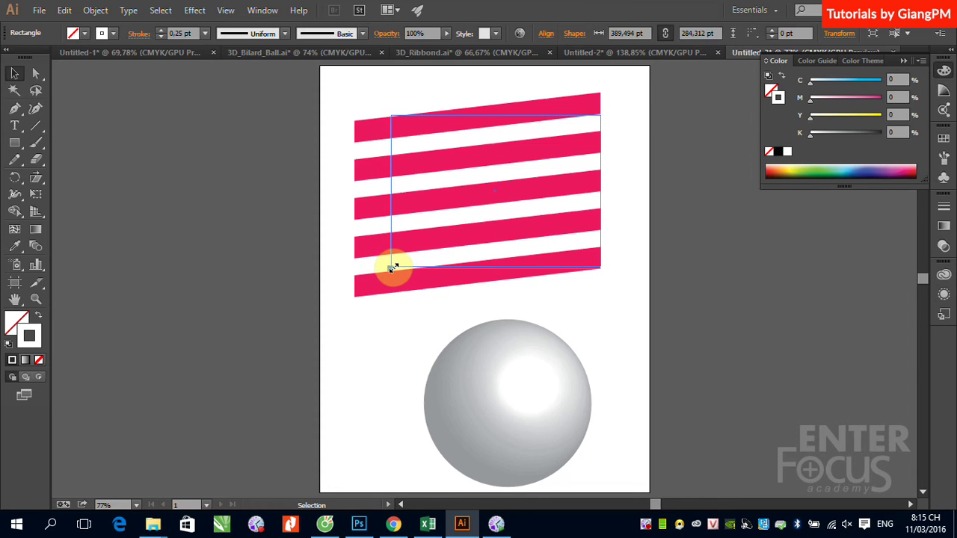
pyautogui.moveTo(380, 267); pyautogui.dragTo(399, 267)
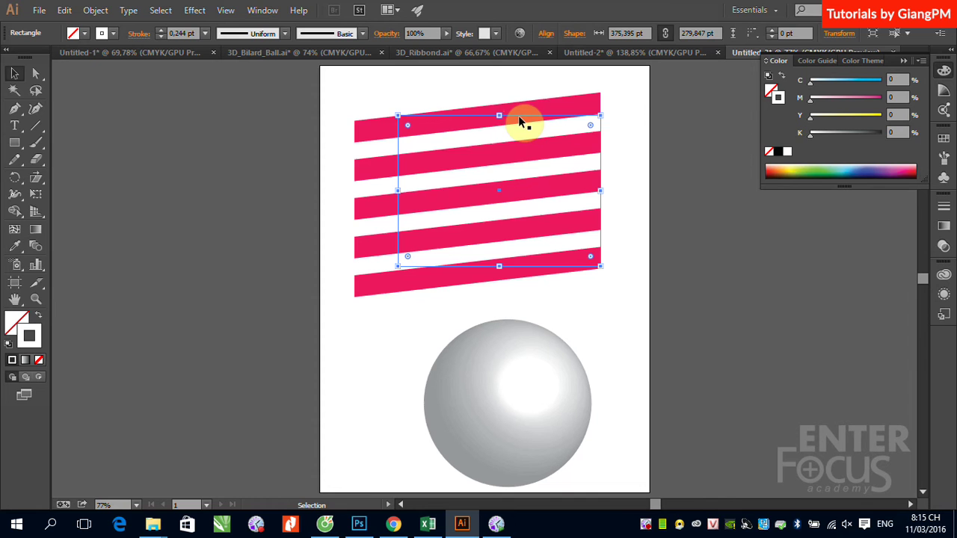
# - Try shifting the top stripe, undo it, and move the empty rectangle slightly left and down
pyautogui.press('a')
pyautogui.moveTo(520, 118); pyautogui.dragTo(505, 118)
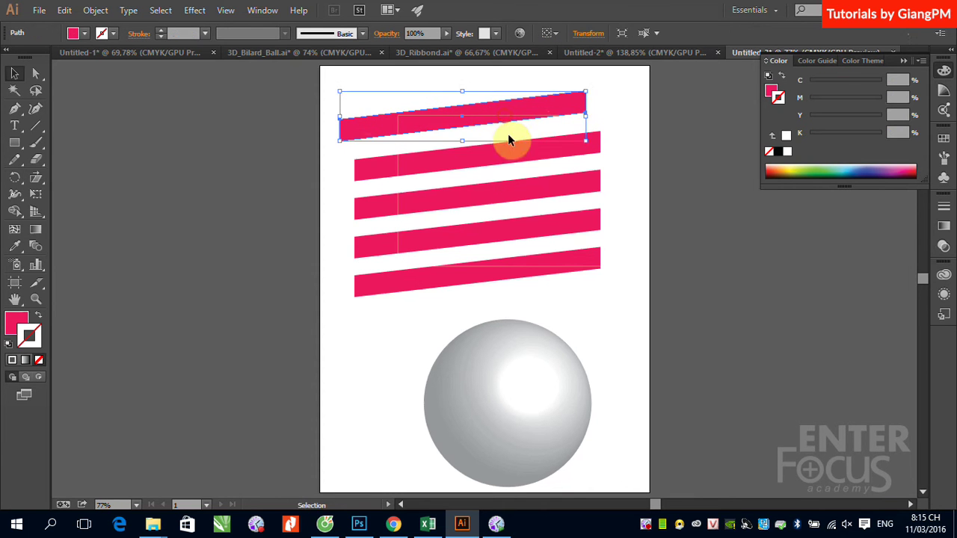
pyautogui.hotkey('ctrl', 'z')
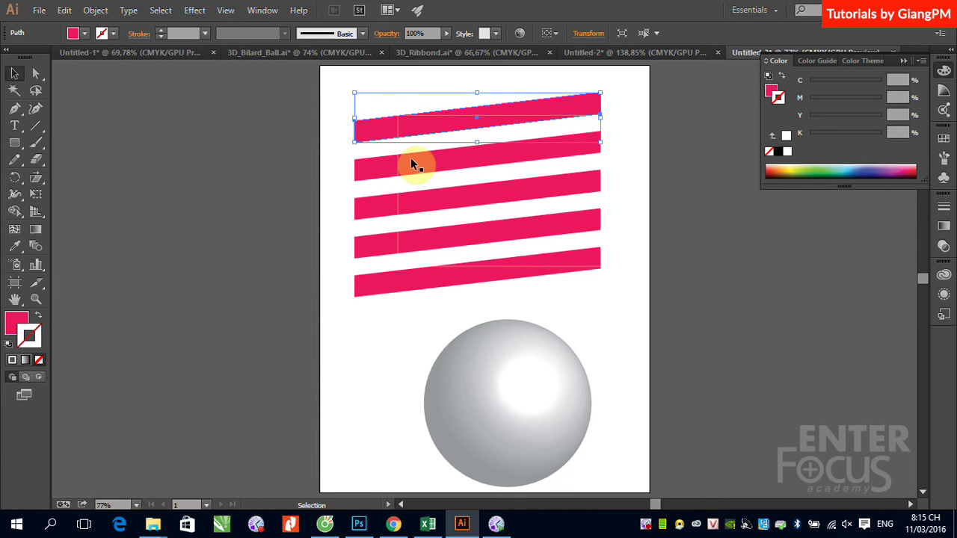
pyautogui.click(310, 158)
pyautogui.moveTo(397, 149); pyautogui.dragTo(376, 154)
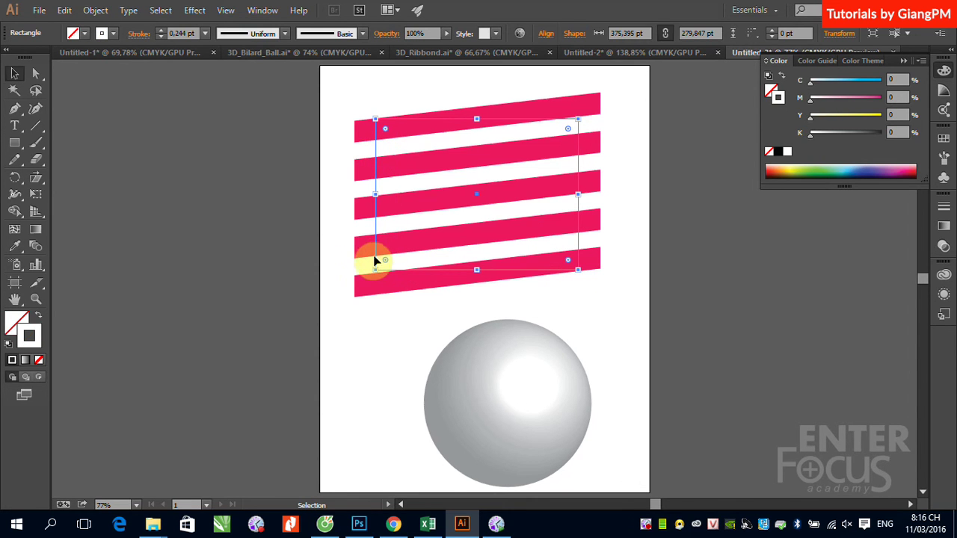
# - Select all five pink stripes and stretch their left ends to the artboard's left edge
pyautogui.click(363, 134)
pyautogui.keyDown('shift'); pyautogui.click(362, 174); pyautogui.keyUp('shift')
pyautogui.keyDown('shift'); pyautogui.click(363, 208); pyautogui.keyUp('shift')
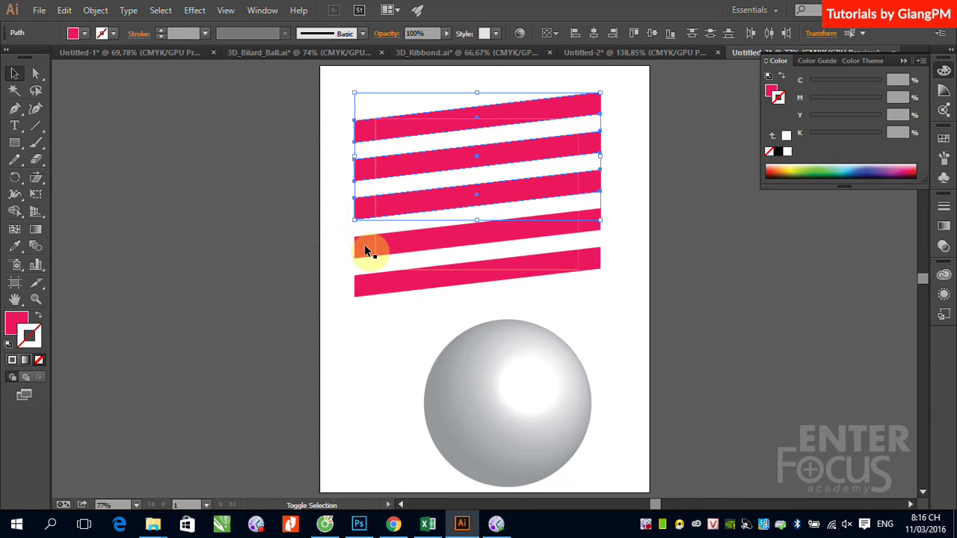
pyautogui.keyDown('shift'); pyautogui.click(364, 244); pyautogui.keyUp('shift')
pyautogui.keyDown('shift'); pyautogui.click(364, 294); pyautogui.keyUp('shift')
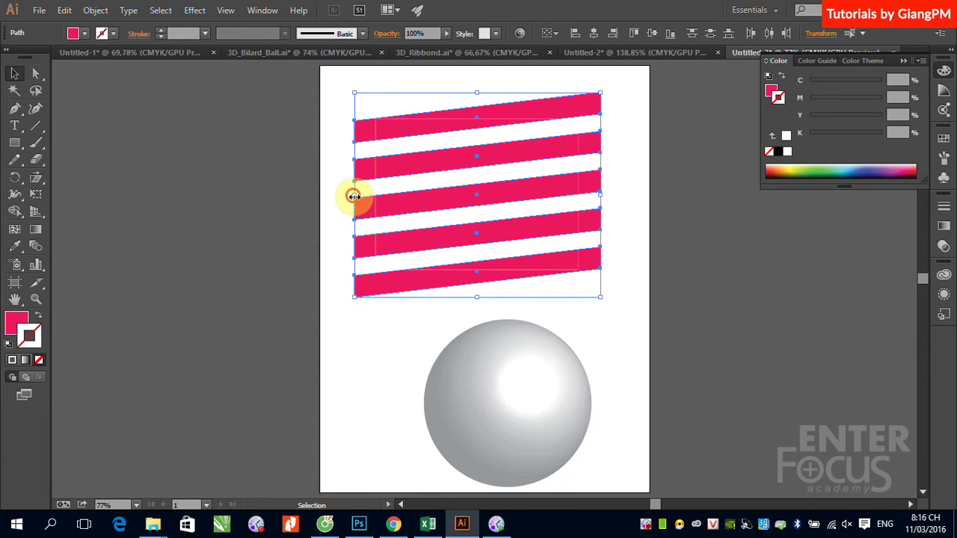
pyautogui.moveTo(353, 196); pyautogui.dragTo(202, 195)
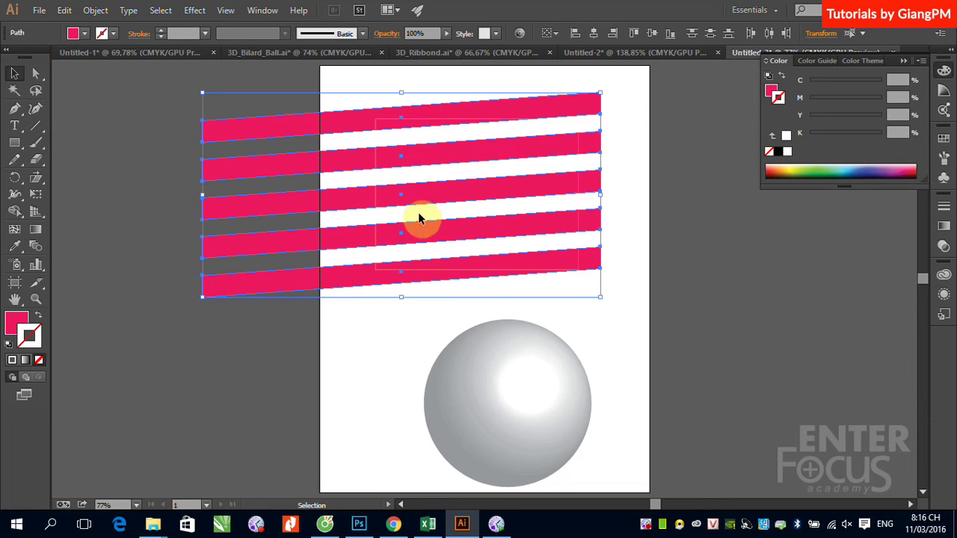
pyautogui.moveTo(205, 194); pyautogui.dragTo(319, 207)
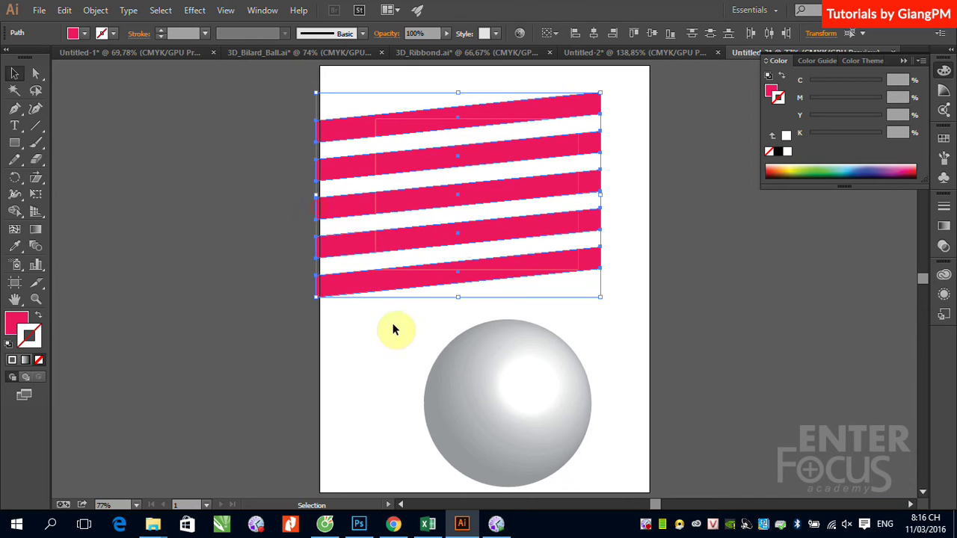
pyautogui.click(415, 271)
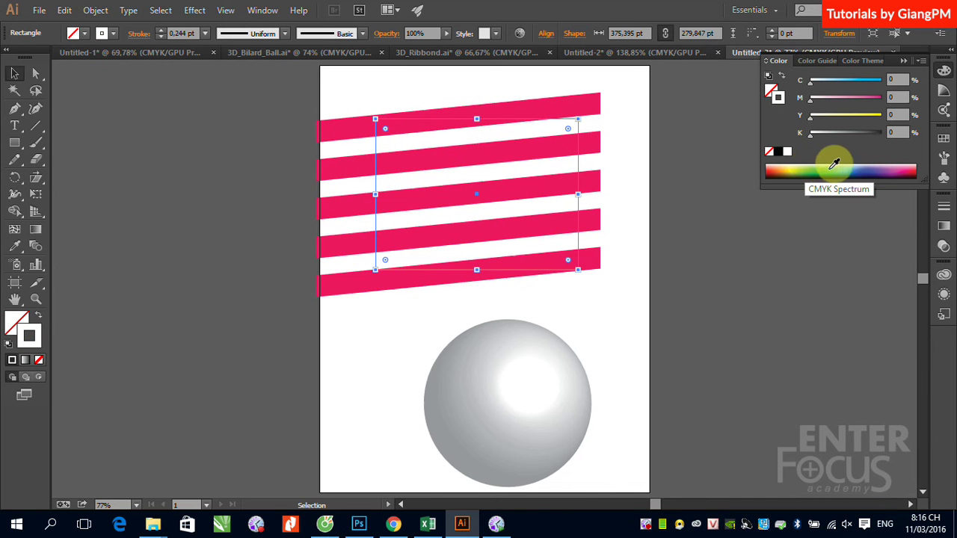
# - Give the unfilled rectangle a dark blue stroke (C100 M95.69 Y12.16 K7.06), then zoom in to check it
pyautogui.click(861, 163)
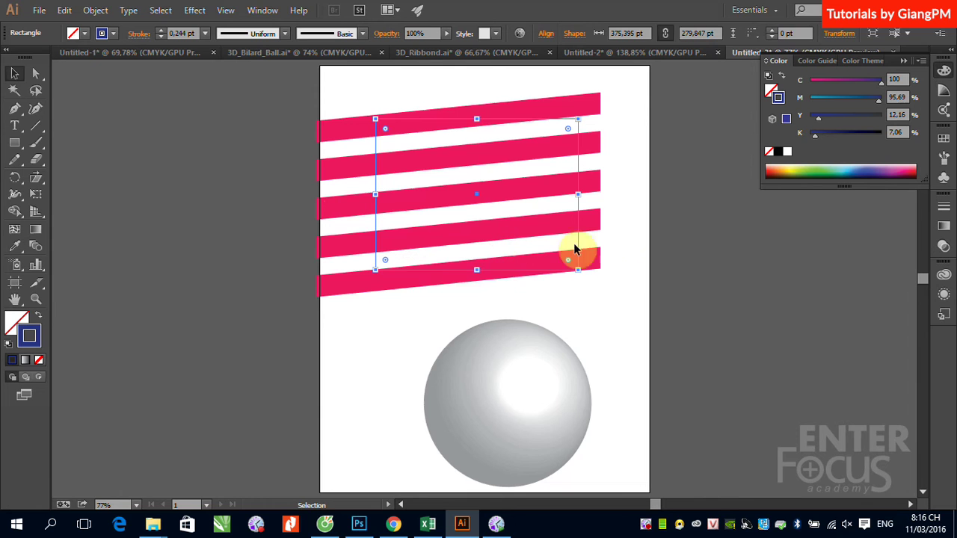
pyautogui.click(615, 284)
pyautogui.moveTo(401, 265); pyautogui.dragTo(421, 299)
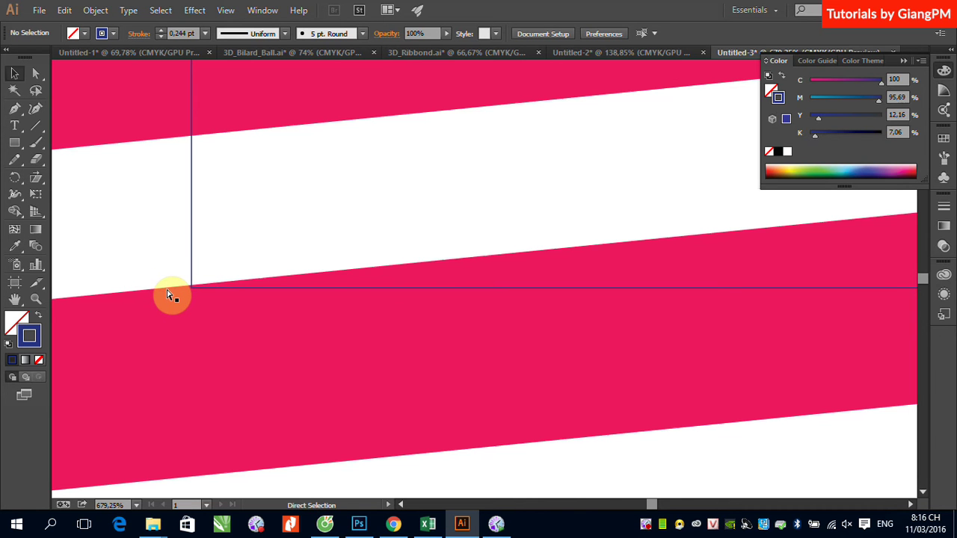
pyautogui.hotkey('ctrl', '-')
pyautogui.hotkey('ctrl', '-')
pyautogui.hotkey('ctrl', '-')
pyautogui.hotkey('ctrl', '-')
pyautogui.hotkey('ctrl', '-')
pyautogui.hotkey('ctrl', '-')
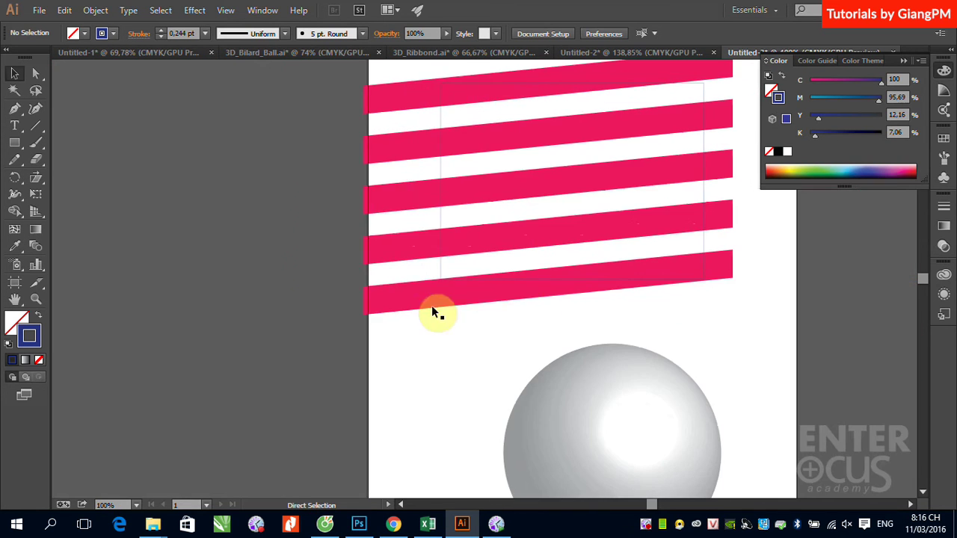
# - Lower the top edge of the five pink stripes slightly, then select them with the rectangle
pyautogui.hscroll(3, 454, 265)
pyautogui.scroll(2, 449, 257)
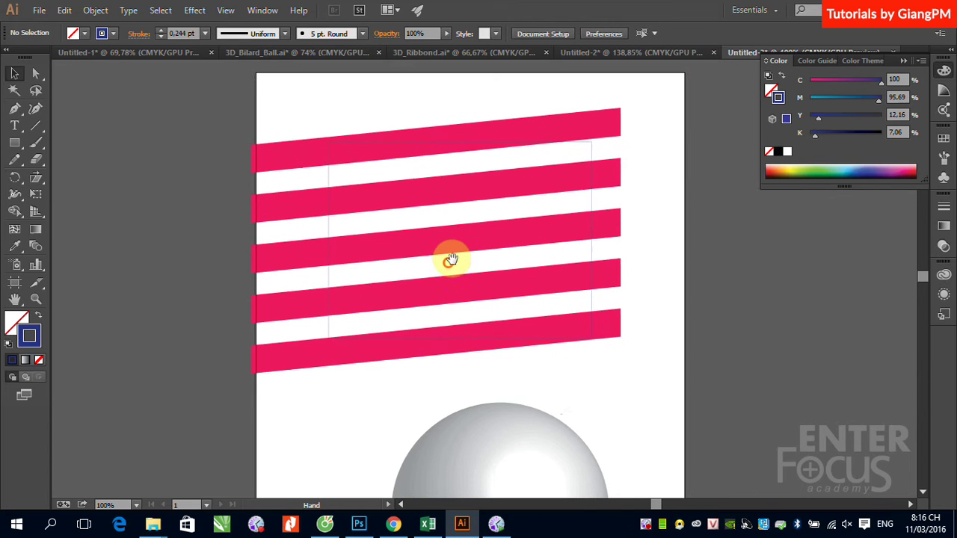
pyautogui.click(302, 160)
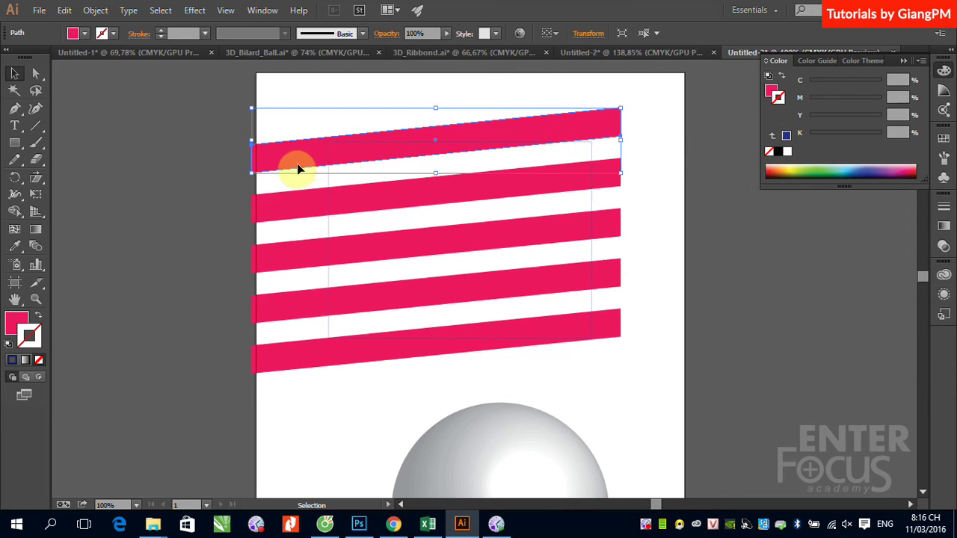
pyautogui.keyDown('shift'); pyautogui.click(283, 253); pyautogui.keyUp('shift')
pyautogui.keyDown('shift'); pyautogui.click(284, 300); pyautogui.keyUp('shift')
pyautogui.keyDown('shift'); pyautogui.click(300, 346); pyautogui.keyUp('shift')
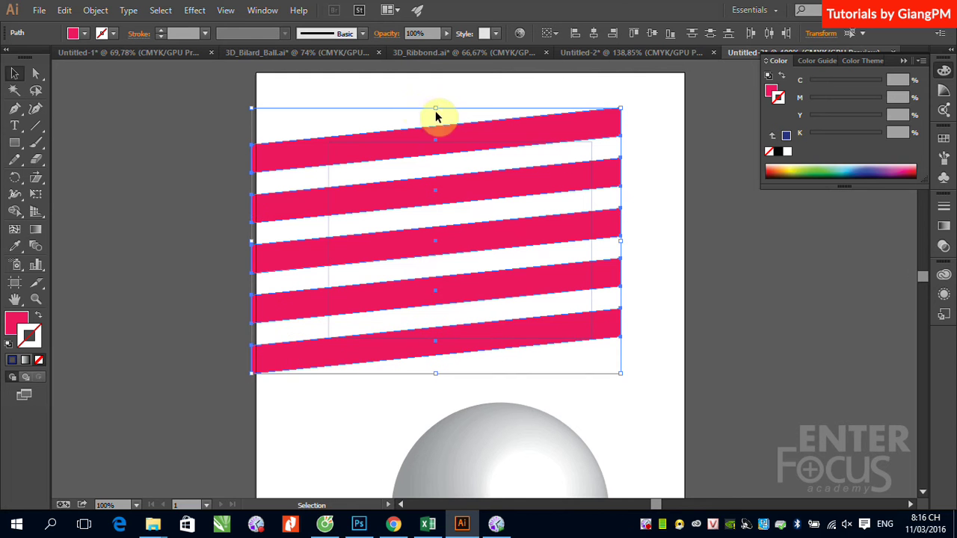
pyautogui.moveTo(435, 108); pyautogui.dragTo(436, 114)
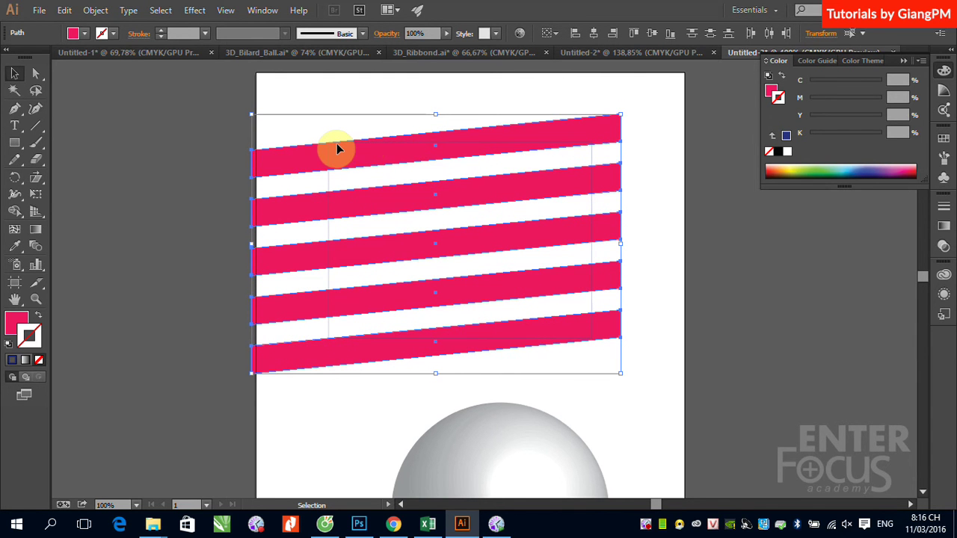
pyautogui.click(678, 255)
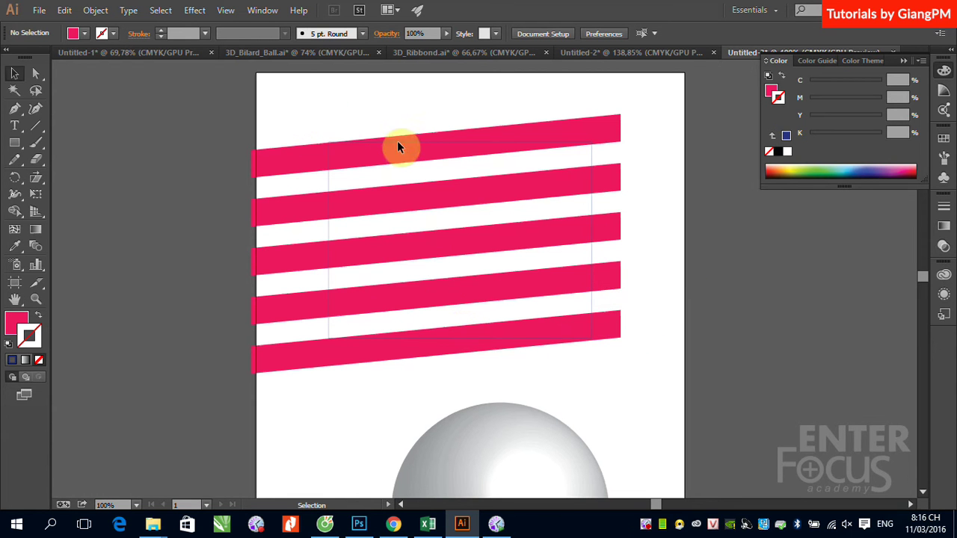
pyautogui.moveTo(300, 110); pyautogui.dragTo(604, 365)
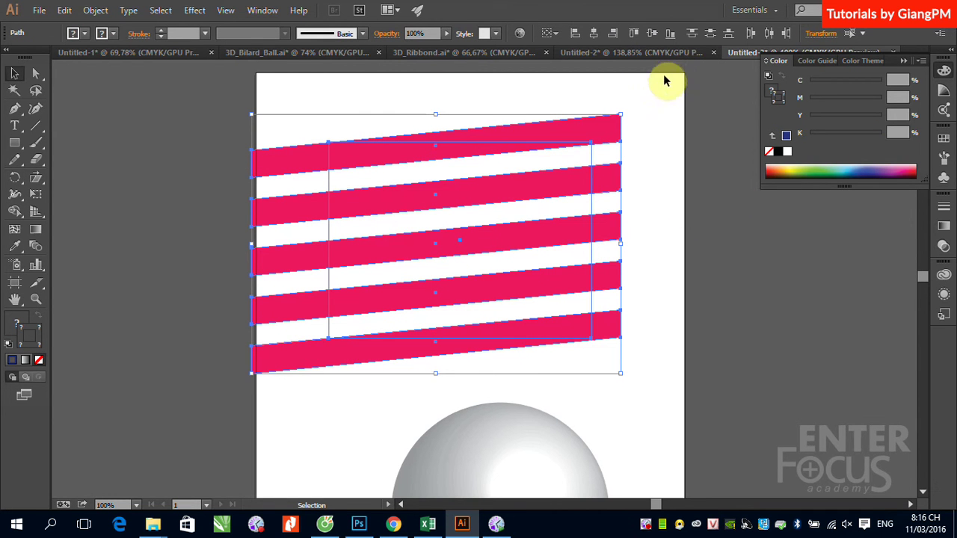
pyautogui.click(195, 10)
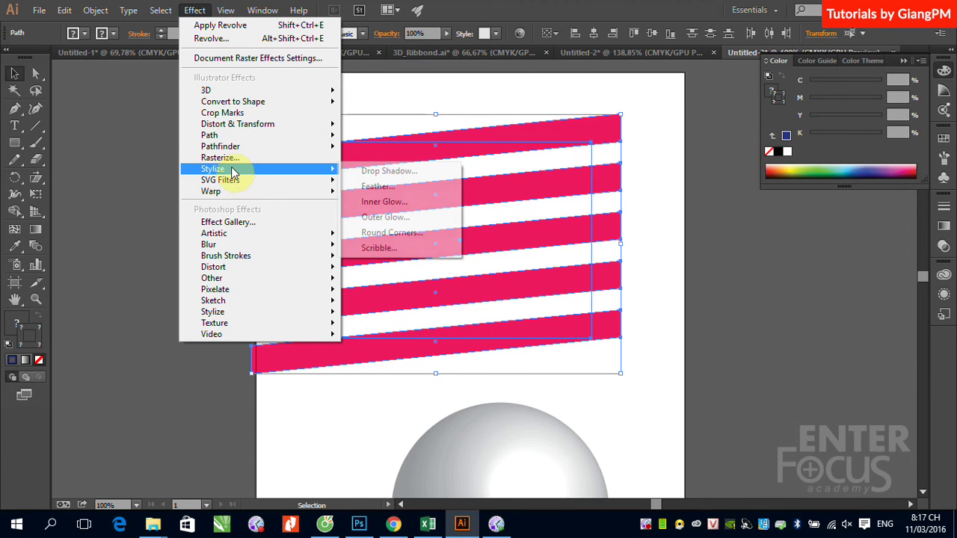
# - Open the Pathfinder panel and try Trim on the stripes, then undo it
pyautogui.click(272, 10)
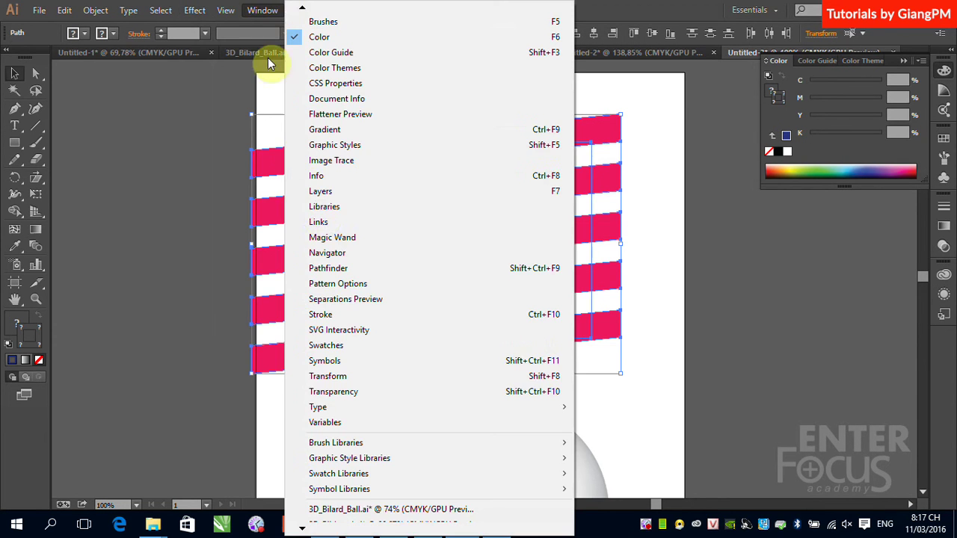
pyautogui.click(343, 271)
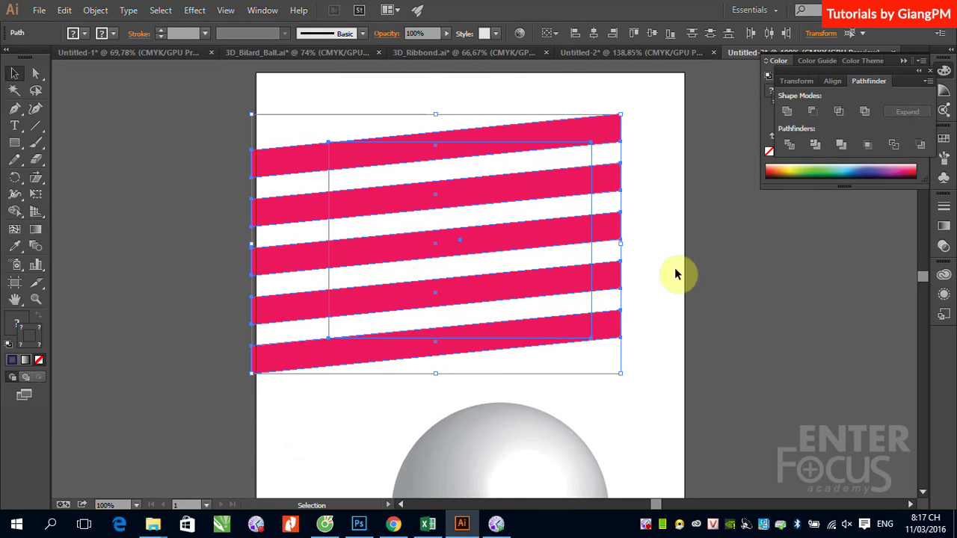
pyautogui.click(815, 147)
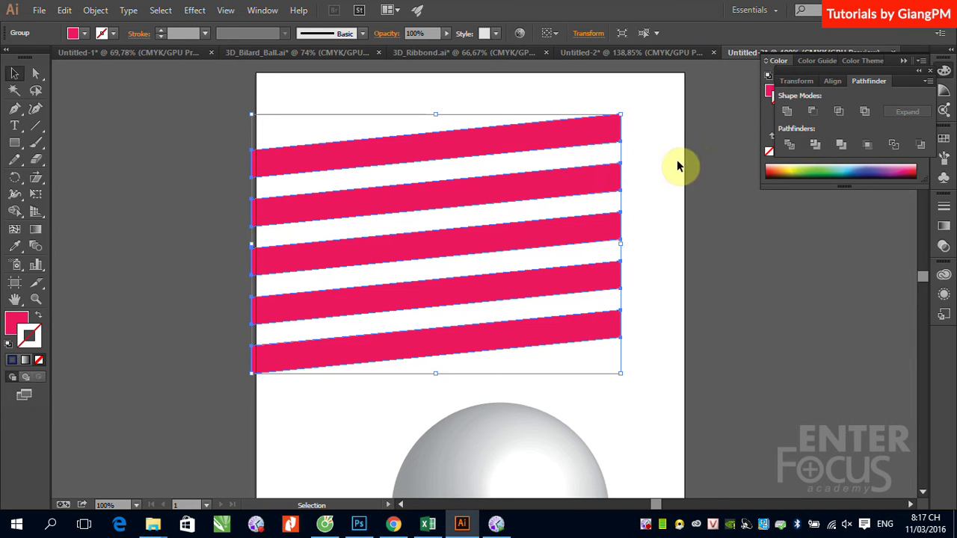
pyautogui.click(424, 163)
pyautogui.press('a')
pyautogui.press('v')
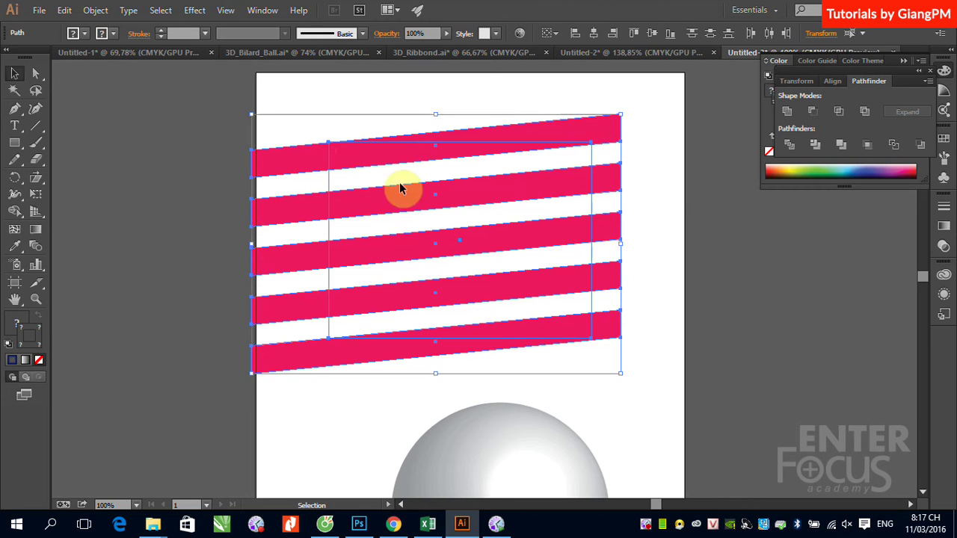
# - Reselect the stripes and rectangle and Divide the stripes along the rectangle's edges
pyautogui.moveTo(182, 121)
pyautogui.mouseDown()
pyautogui.moveTo(521, 270)
pyautogui.moveTo(625, 330)
pyautogui.mouseUp()
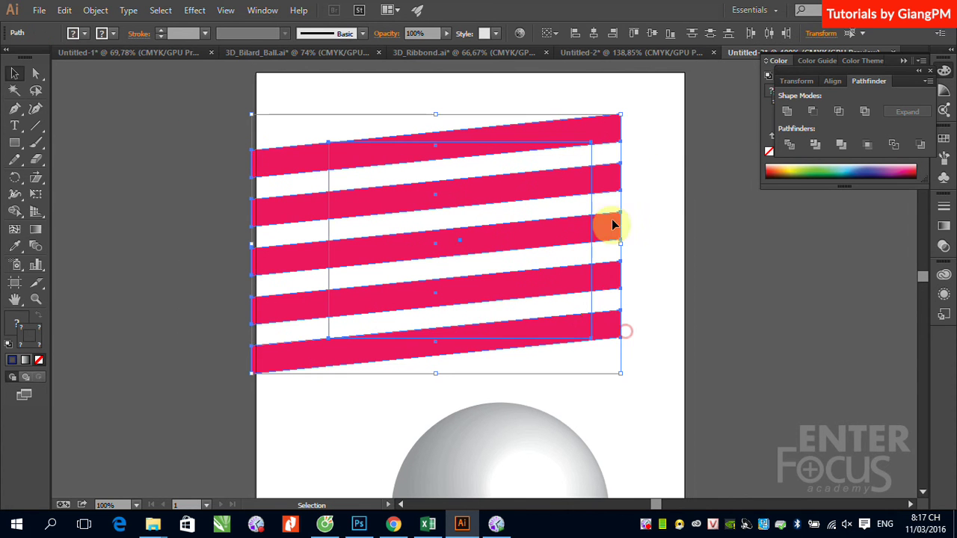
pyautogui.click(817, 147)
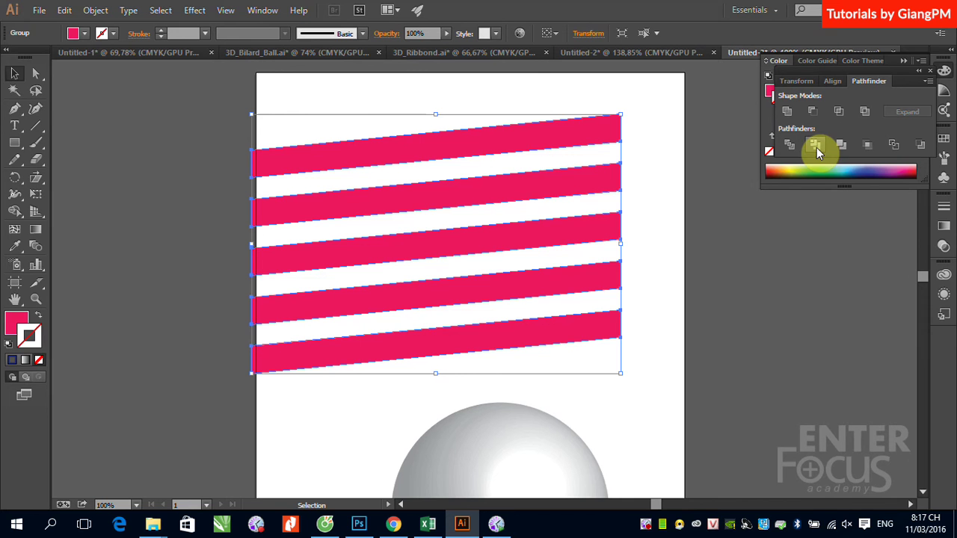
pyautogui.hotkey('ctrl', 'z')
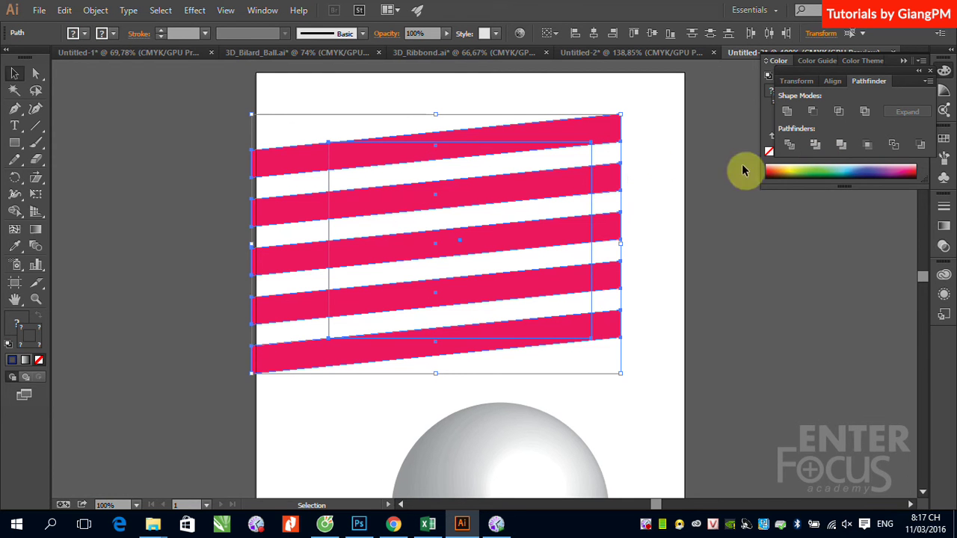
pyautogui.click(789, 148)
# - Ungroup the divided stripes and rectangle
pyautogui.click(645, 171)
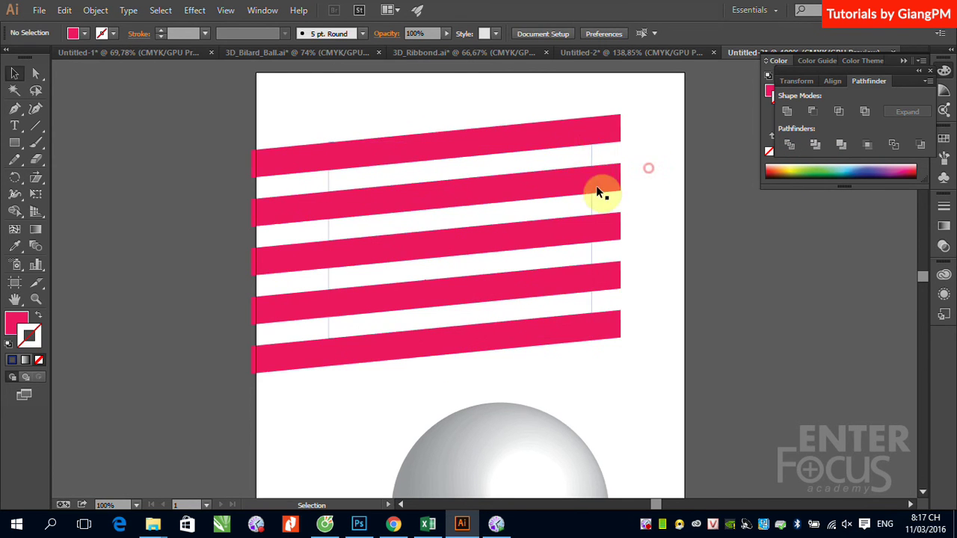
pyautogui.click(589, 143)
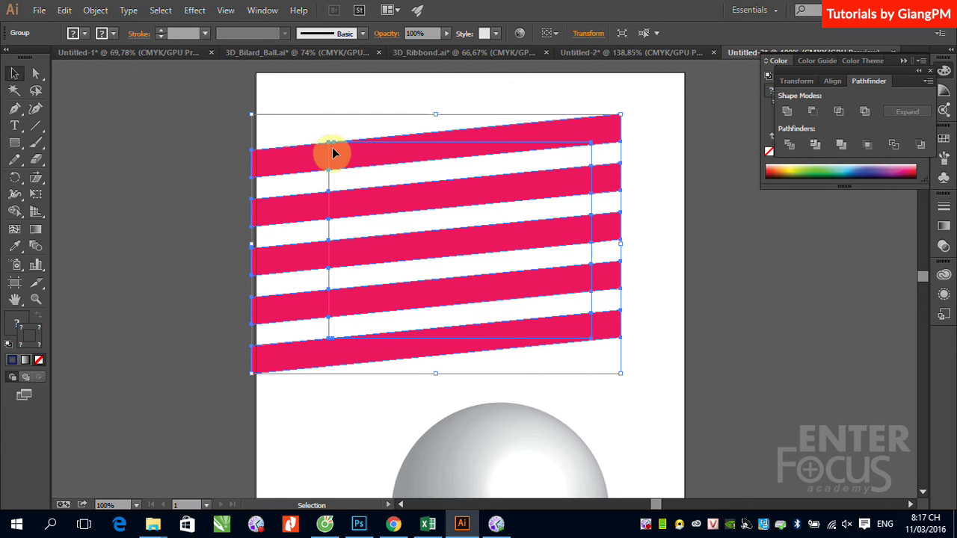
pyautogui.click(95, 10)
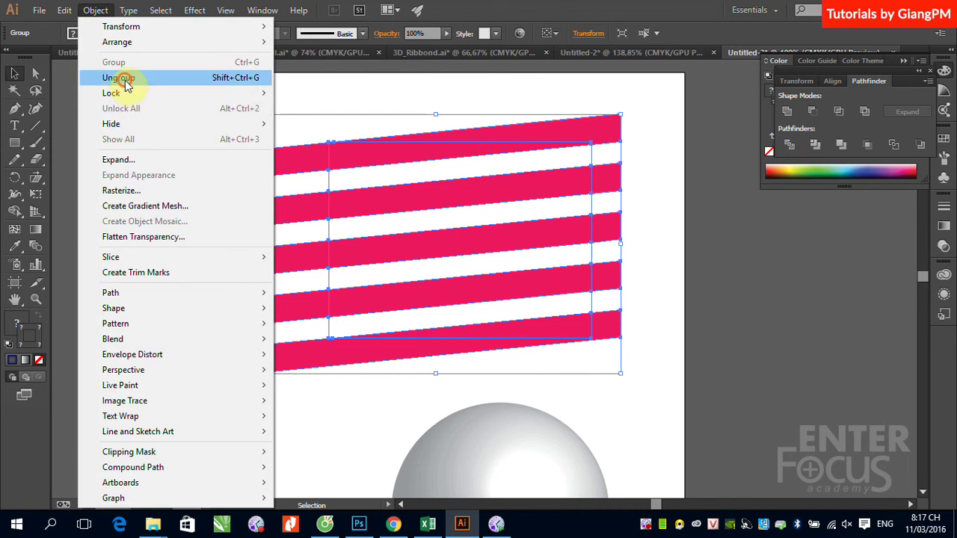
pyautogui.click(124, 79)
pyautogui.click(188, 187)
# - Delete the stripe pieces overhanging the rectangle's left edge
pyautogui.click(263, 172)
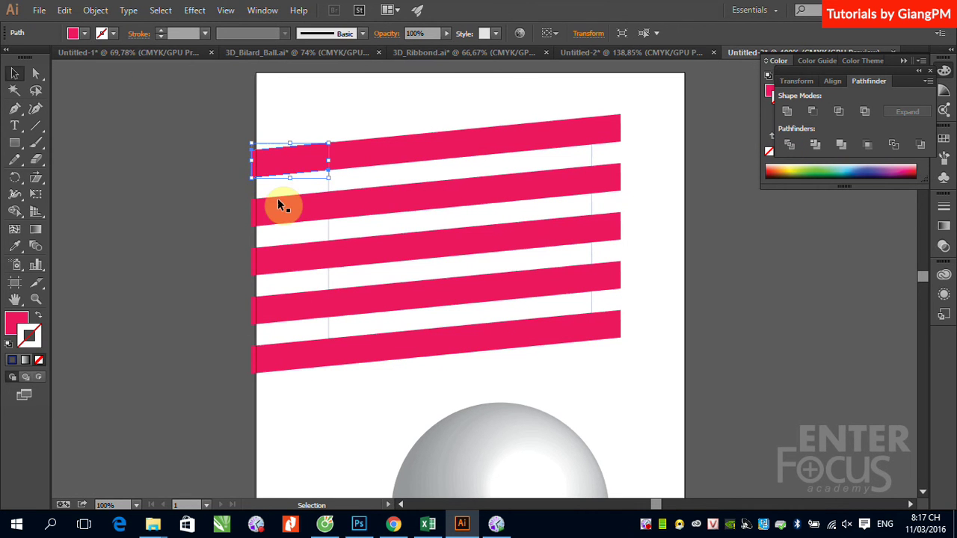
pyautogui.press('Delete')
pyautogui.click(278, 215)
pyautogui.press('Delete')
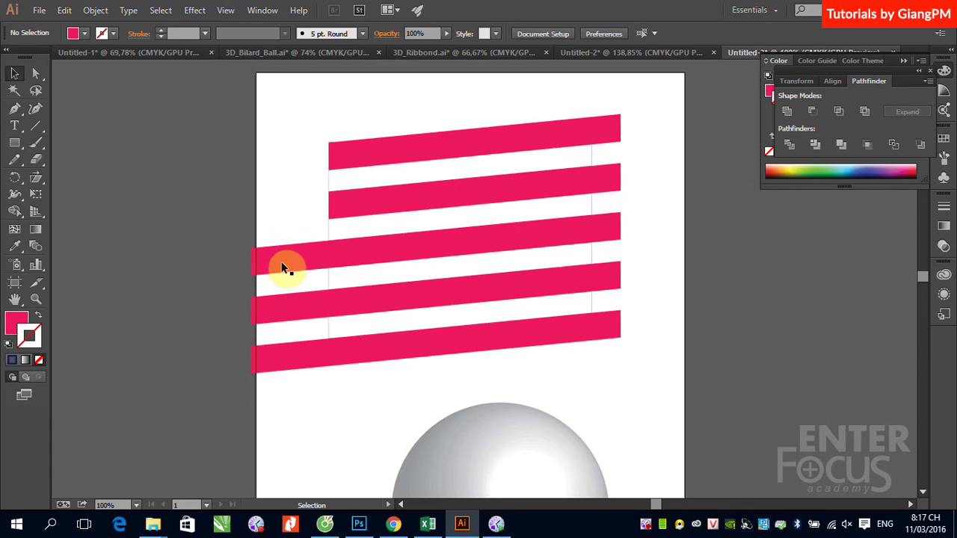
pyautogui.click(283, 263)
pyautogui.press('Delete')
pyautogui.click(284, 314)
pyautogui.press('Delete')
pyautogui.click(292, 360)
pyautogui.press('Delete')
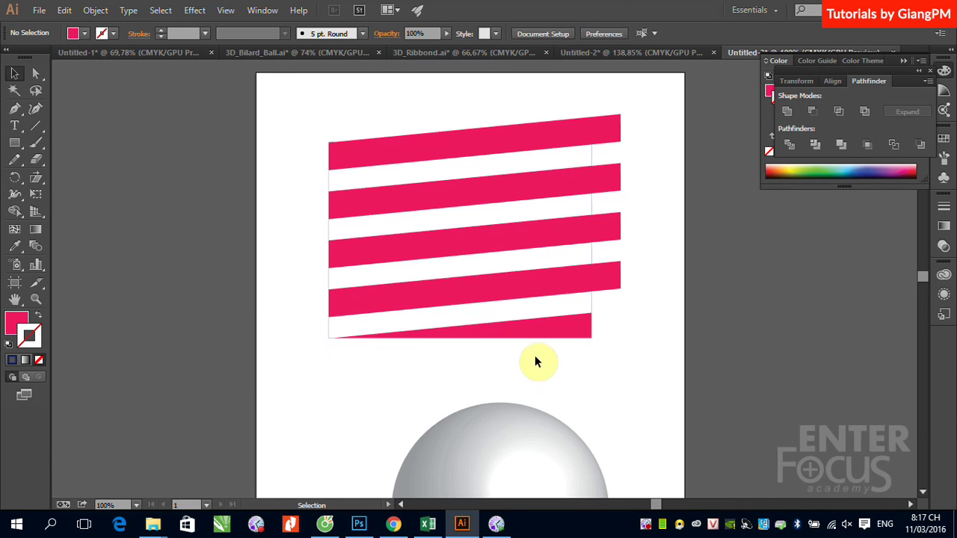
# - Delete the stripe pieces overhanging the rectangle's right edge
pyautogui.click(603, 273)
pyautogui.press('Delete')
pyautogui.click(608, 224)
pyautogui.press('Delete')
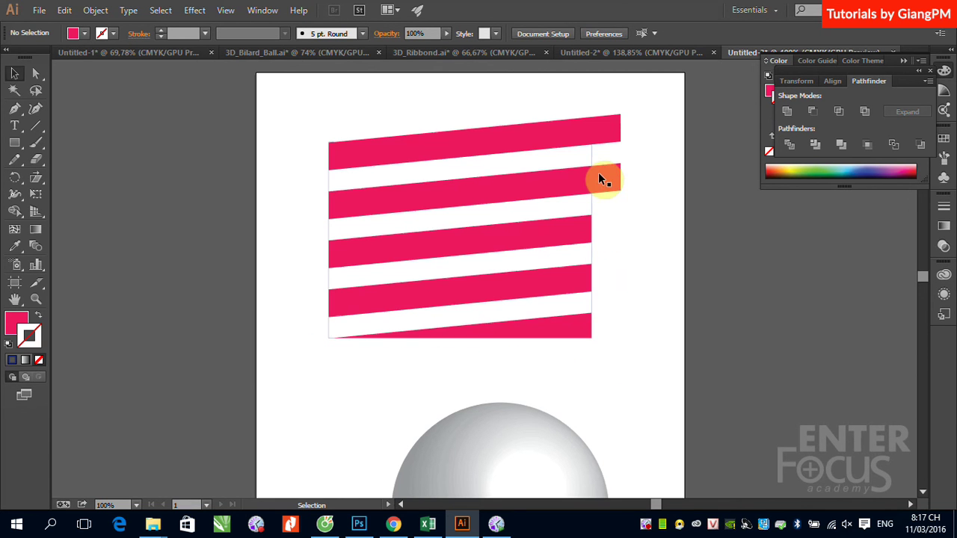
pyautogui.click(600, 175)
pyautogui.press('Delete')
pyautogui.click(543, 141)
pyautogui.press('Delete')
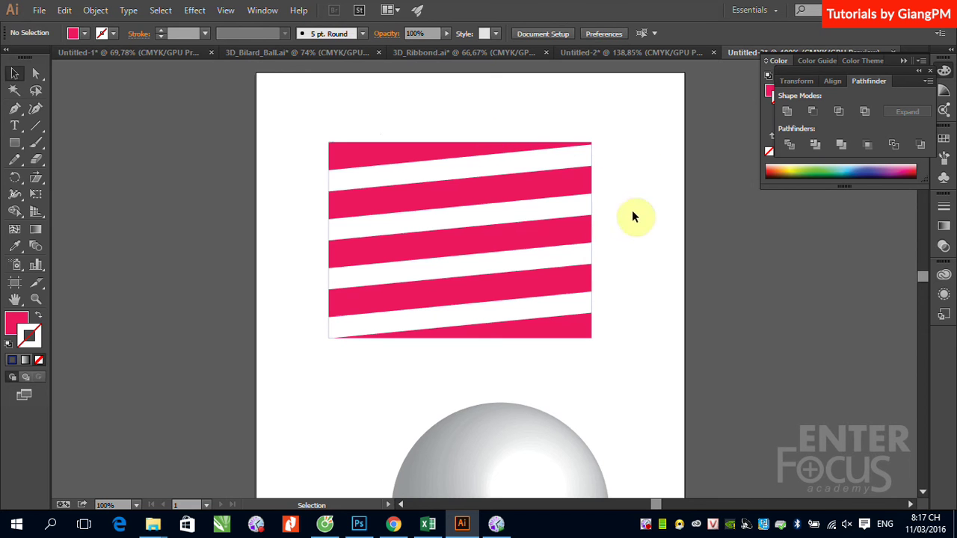
# - Remove the leftover slivers at the right edge and select all remaining stripes
pyautogui.click(592, 156)
pyautogui.press('Delete')
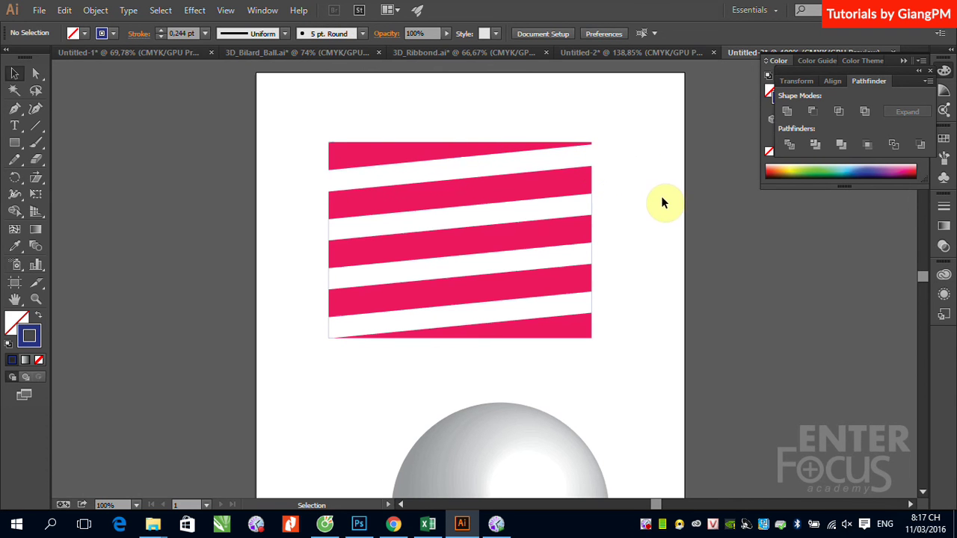
pyautogui.click(590, 212)
pyautogui.press('Delete')
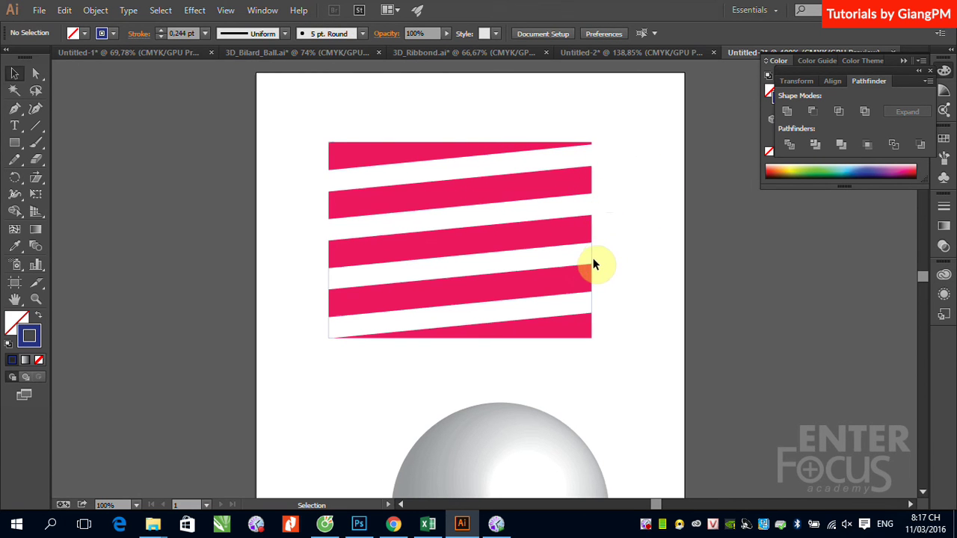
pyautogui.click(590, 257)
pyautogui.press('Delete')
pyautogui.click(593, 310)
pyautogui.moveTo(384, 117); pyautogui.dragTo(536, 337)
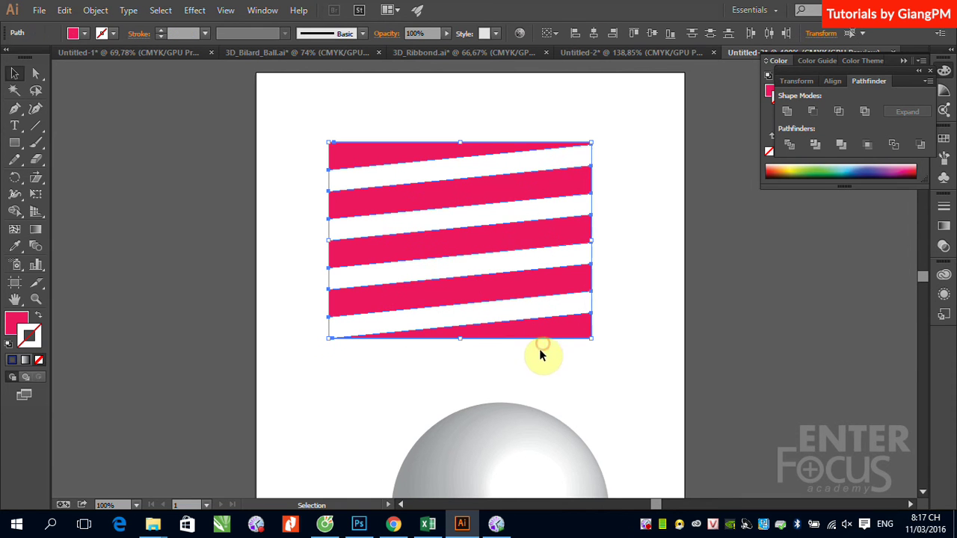
# - Make the stripe panel a Graphic-type symbol named '123', then delete the artwork from the artboard
pyautogui.click(945, 180)
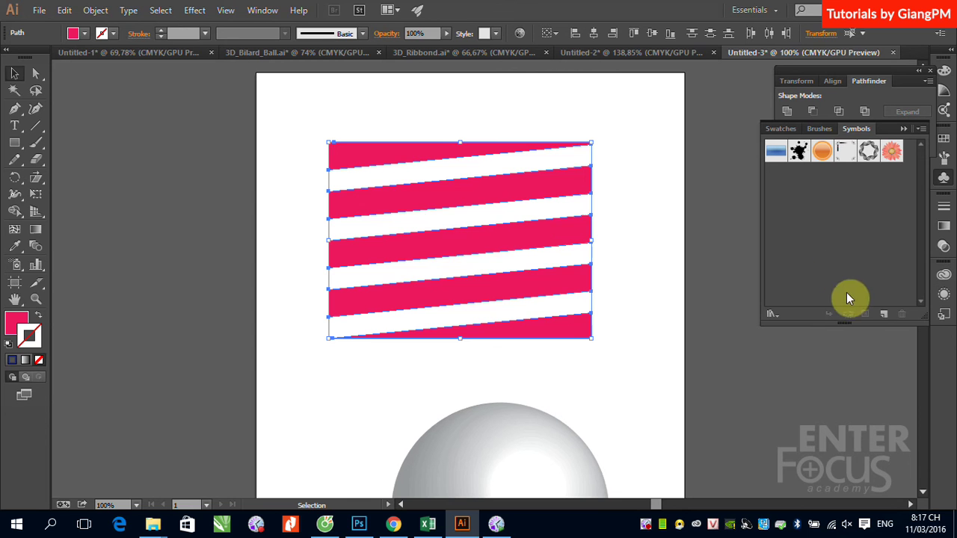
pyautogui.click(885, 314)
pyautogui.doubleClick(481, 178)
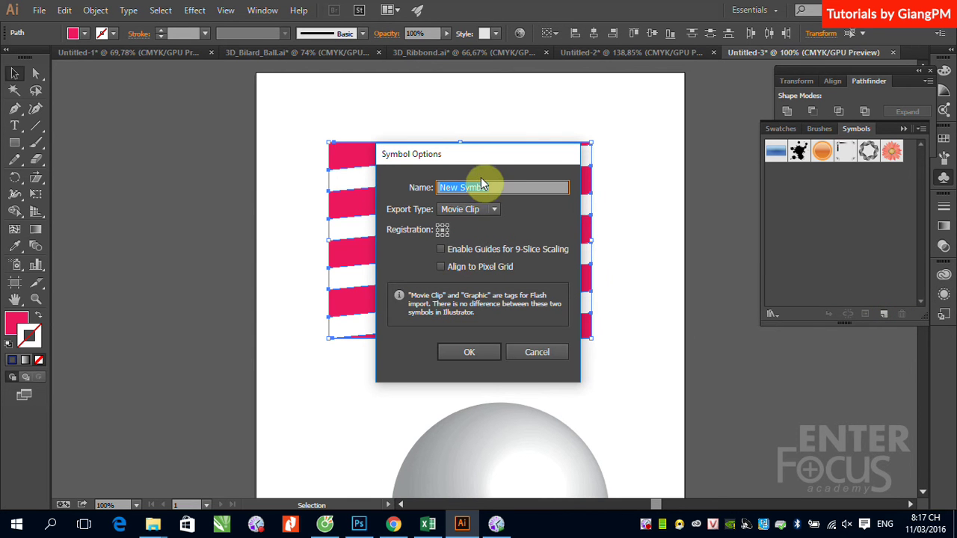
pyautogui.write('123')
pyautogui.click(489, 210)
pyautogui.click(472, 247)
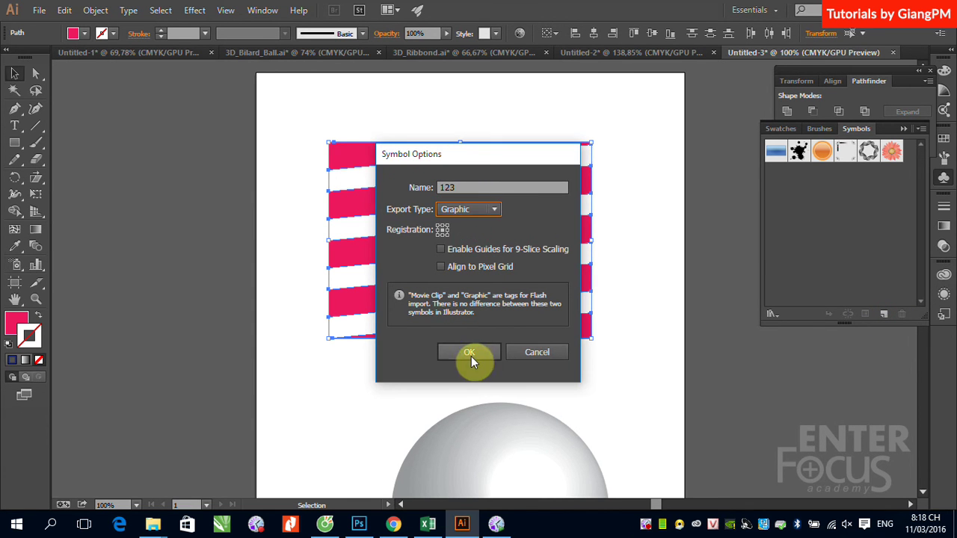
pyautogui.click(470, 352)
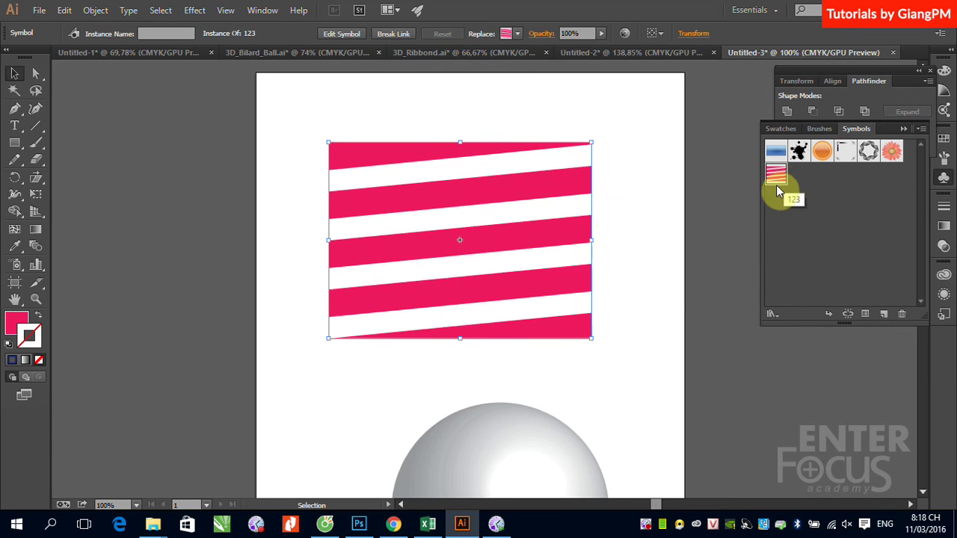
pyautogui.press('Delete')
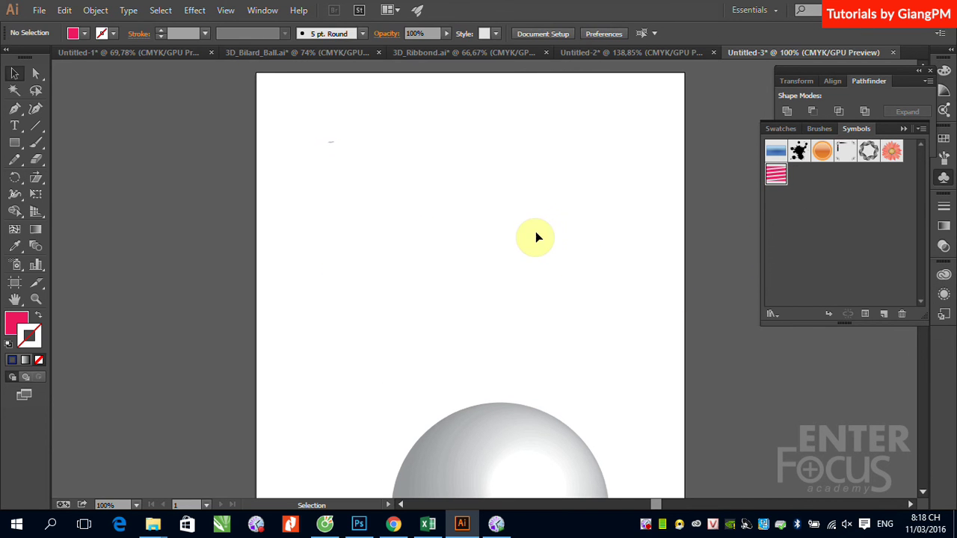
# - Centre the sphere, reopen its 3D Revolve (−18°, −26°, 8°, 360°) with Preview, and open Map Art
pyautogui.moveTo(507, 450); pyautogui.dragTo(488, 254)
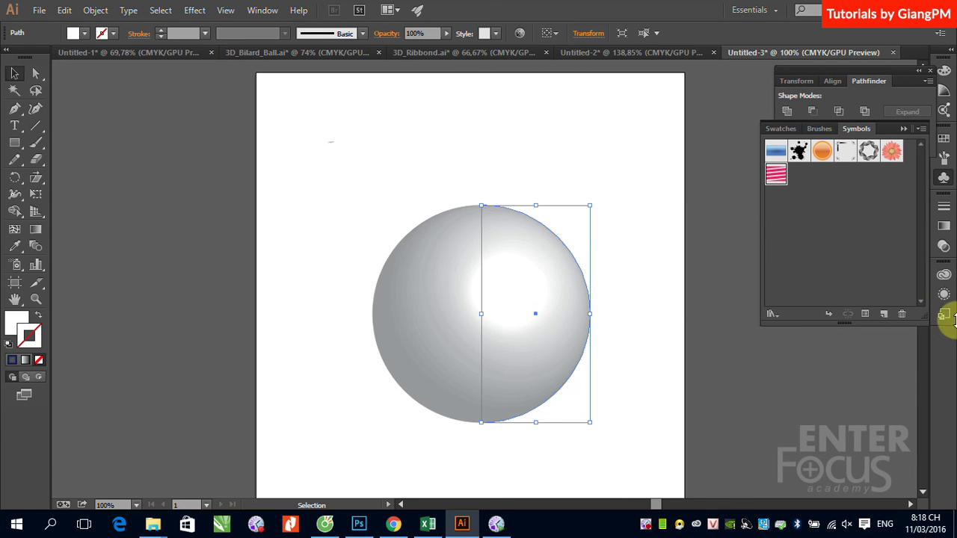
pyautogui.click(944, 295)
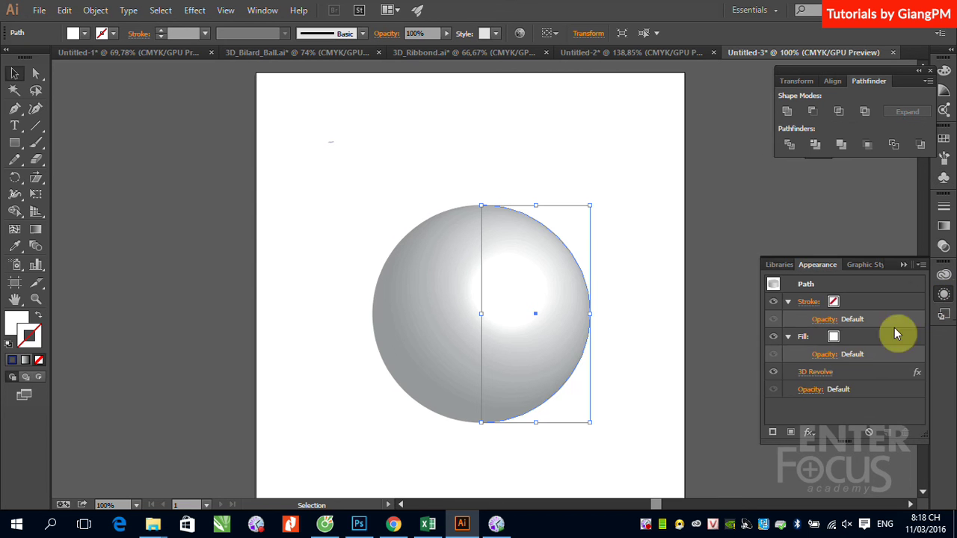
pyautogui.click(816, 371)
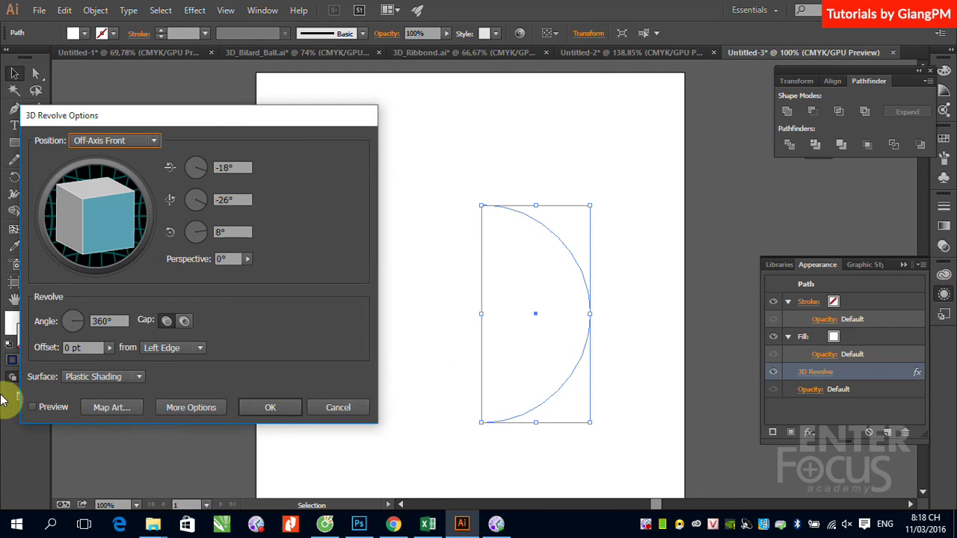
pyautogui.click(33, 408)
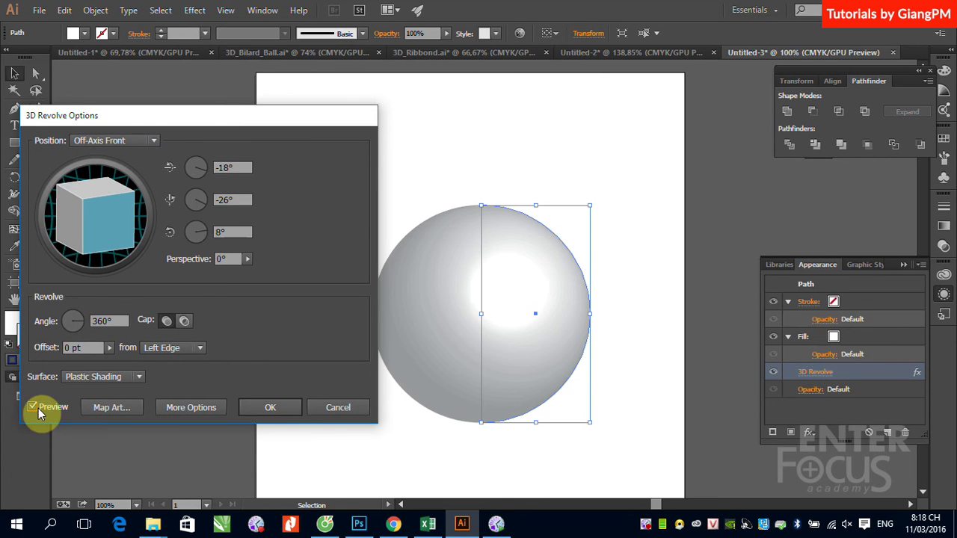
pyautogui.click(109, 409)
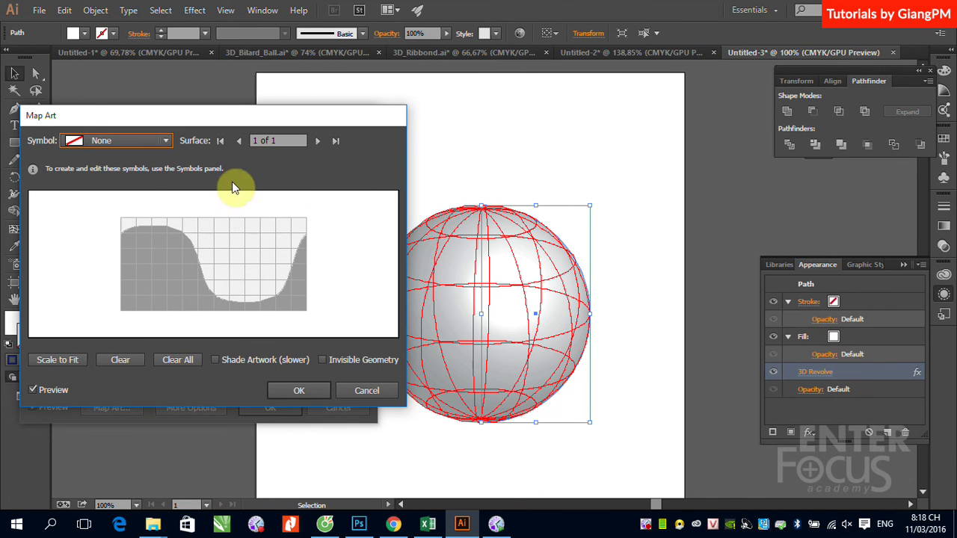
# - Map symbol 123 onto the sphere with Scale to Fit, Shade Artwork and Invisible Geometry
pyautogui.click(162, 140)
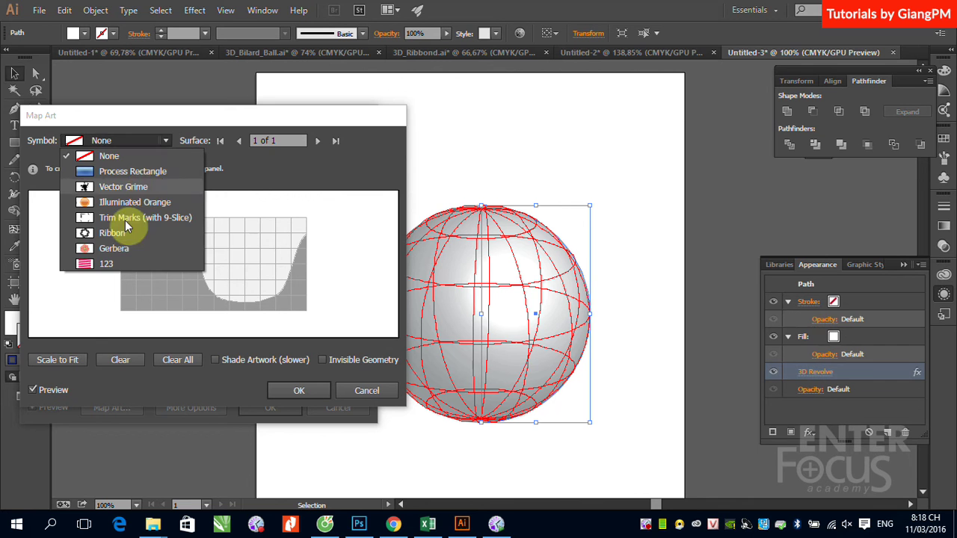
pyautogui.click(107, 264)
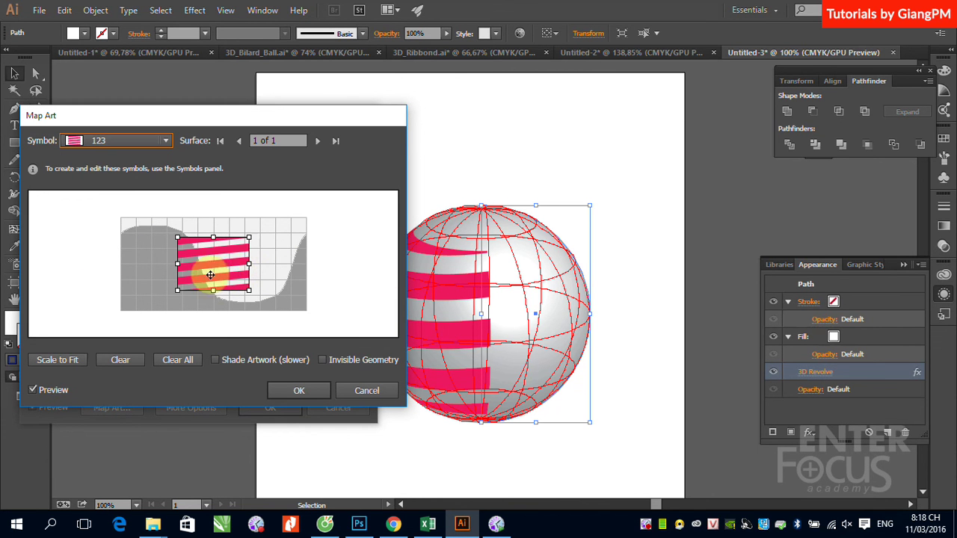
pyautogui.click(67, 360)
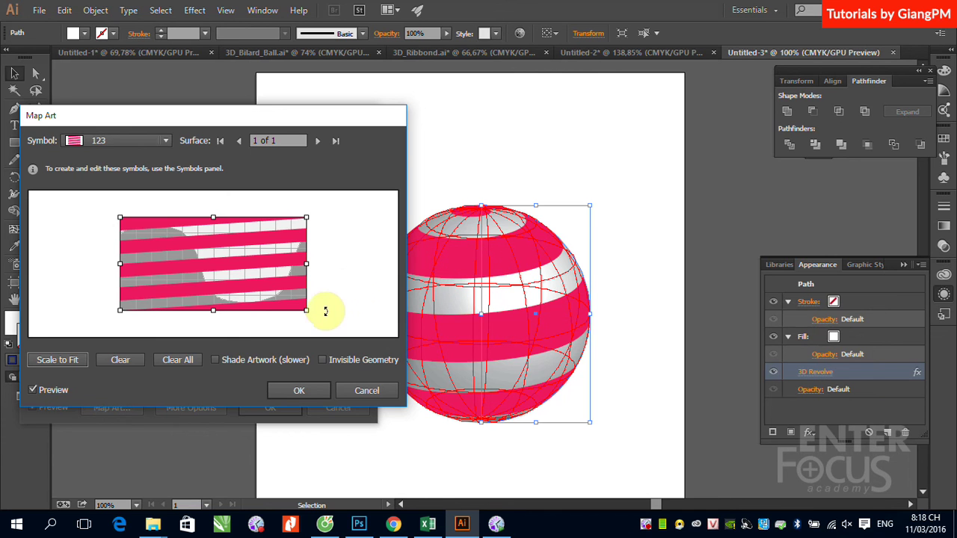
pyautogui.moveTo(261, 360)
pyautogui.click(217, 361)
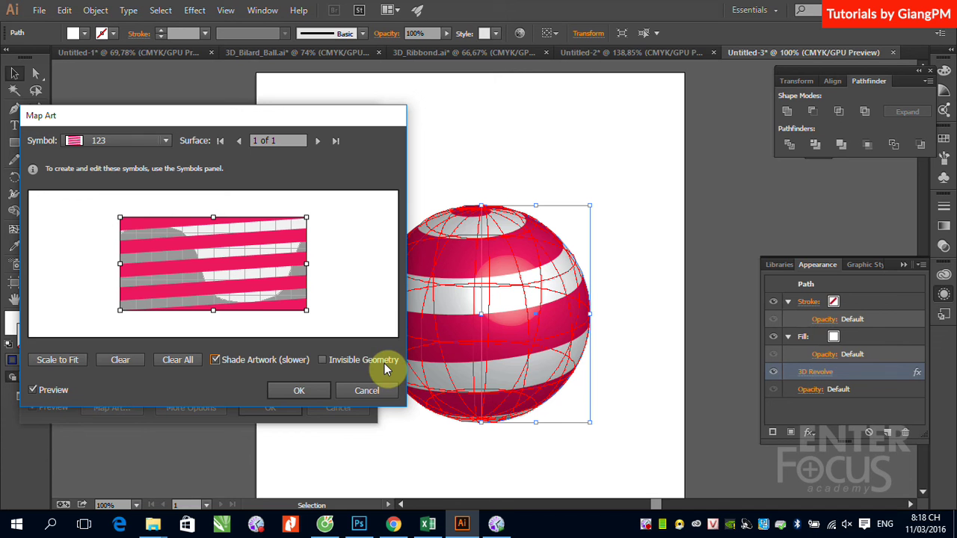
pyautogui.click(322, 359)
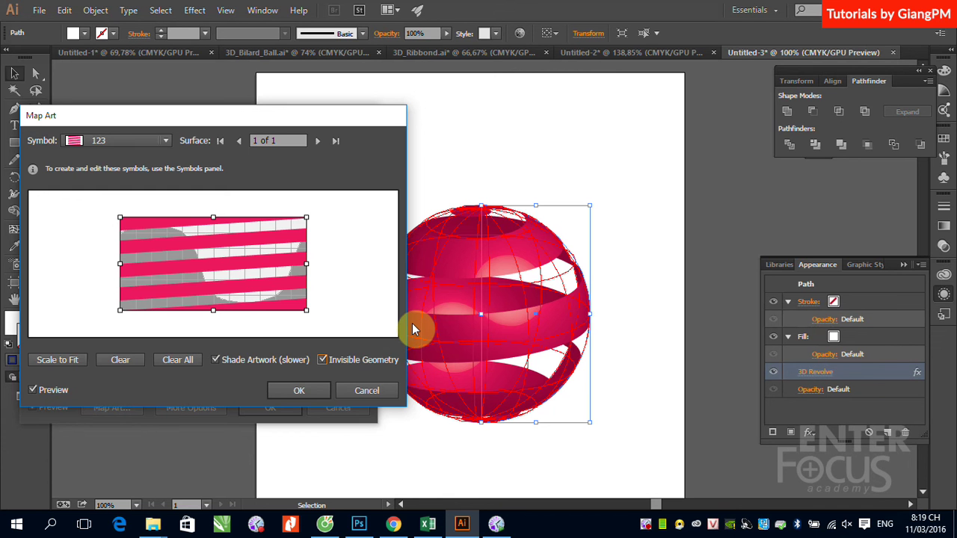
# - Rotate the striped sphere to −57°, −27°, 36°, confirm Map Art and 3D Revolve, then deselect
pyautogui.click(307, 390)
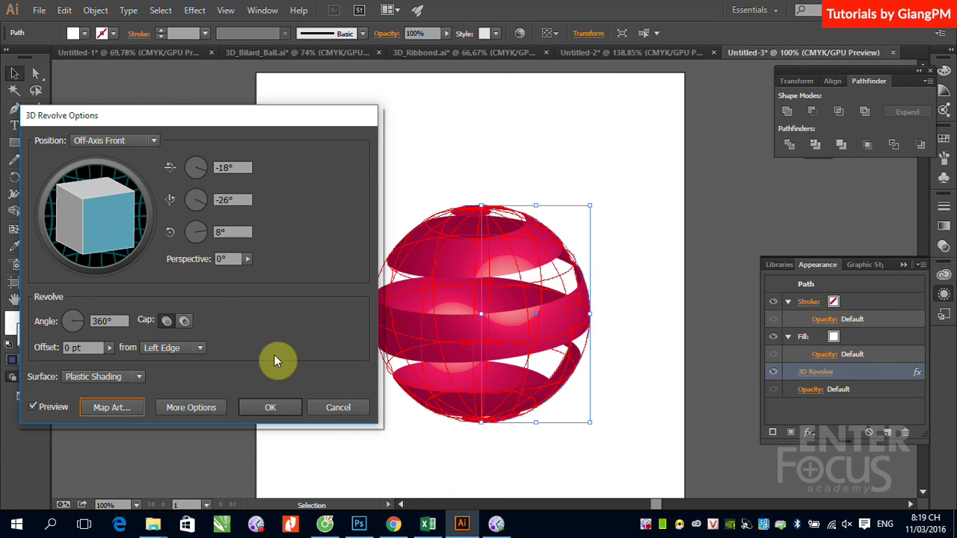
pyautogui.moveTo(80, 214)
pyautogui.mouseDown()
pyautogui.moveTo(68, 203)
pyautogui.moveTo(87, 242)
pyautogui.moveTo(84, 214)
pyautogui.moveTo(105, 220)
pyautogui.mouseUp()
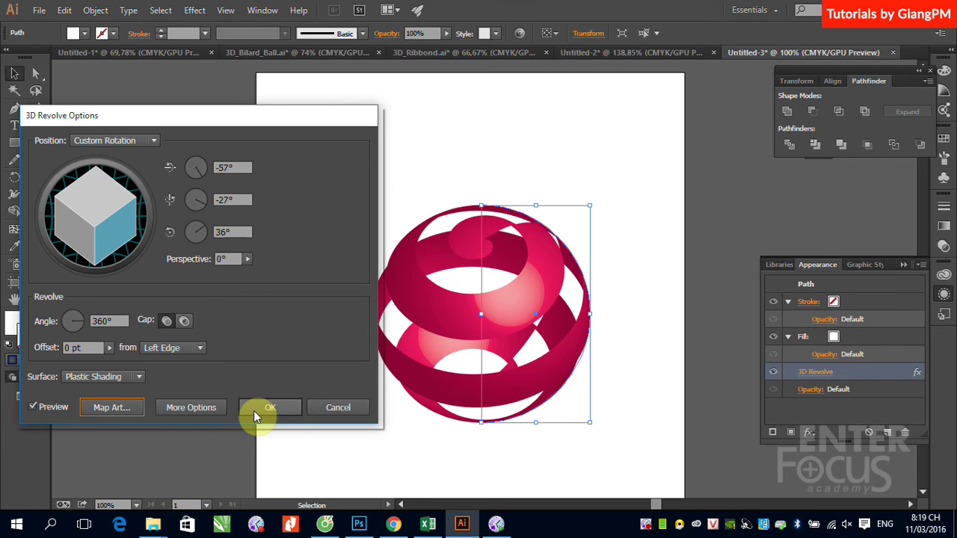
pyautogui.click(125, 410)
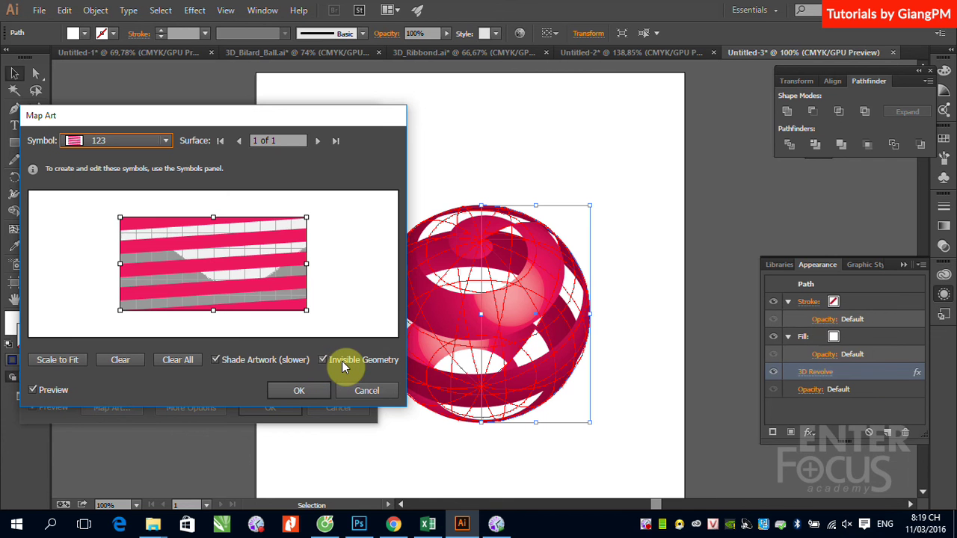
pyautogui.click(301, 391)
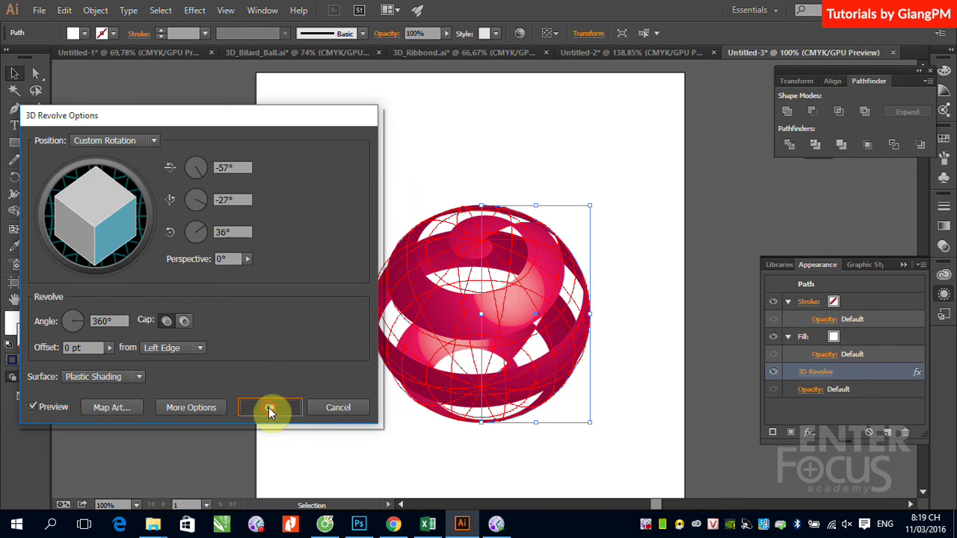
pyautogui.click(268, 408)
pyautogui.click(644, 199)
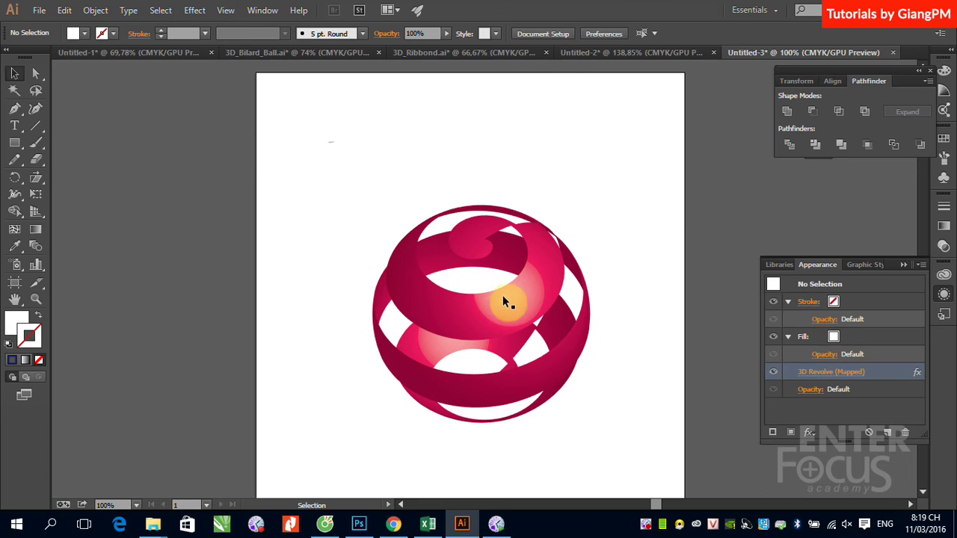